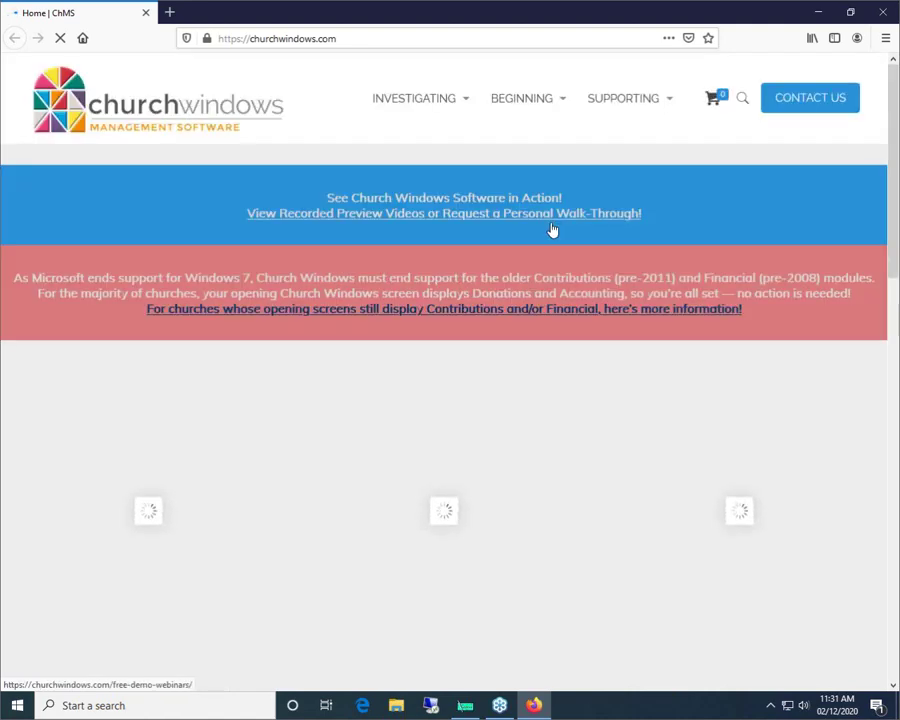
- Open the Church Windows Support Center and search it for "direct"
{"action": "mouse_move", "coordinate": [605, 110]}
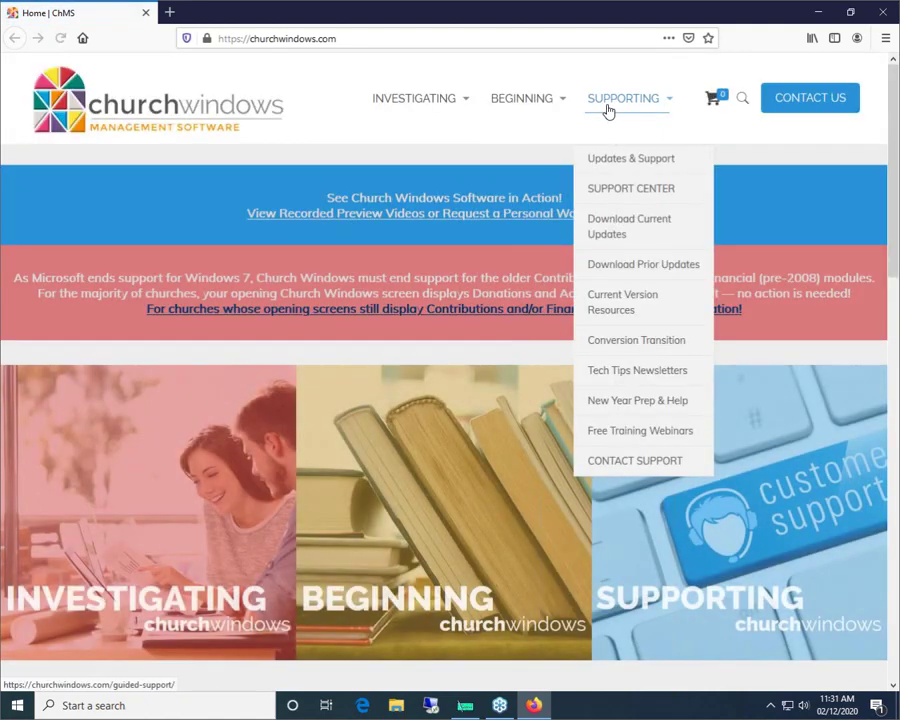
{"action": "left_click", "coordinate": [617, 193]}
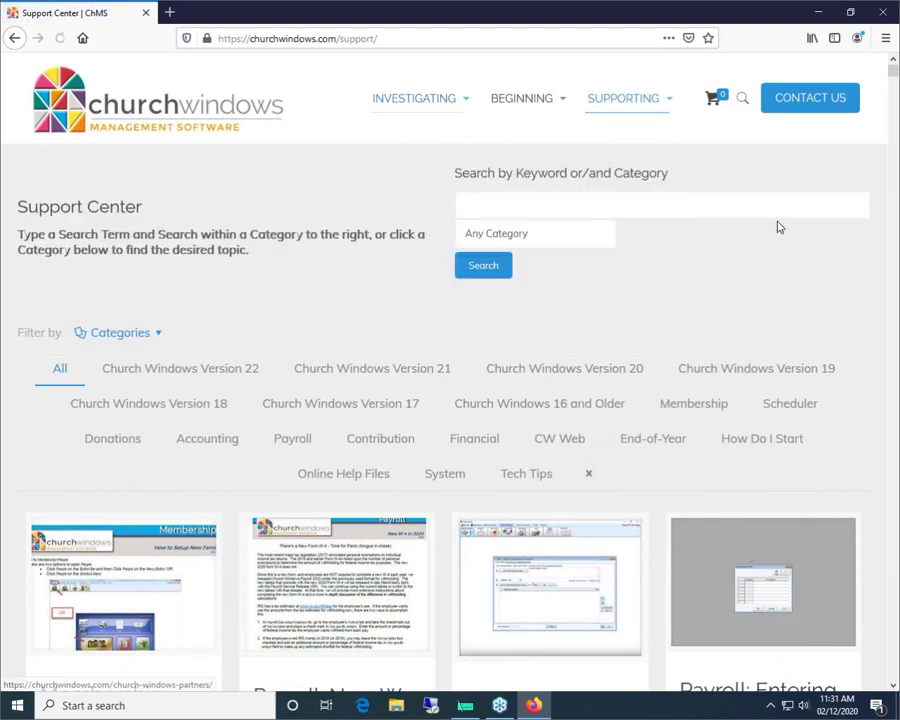
{"action": "left_click", "coordinate": [766, 208]}
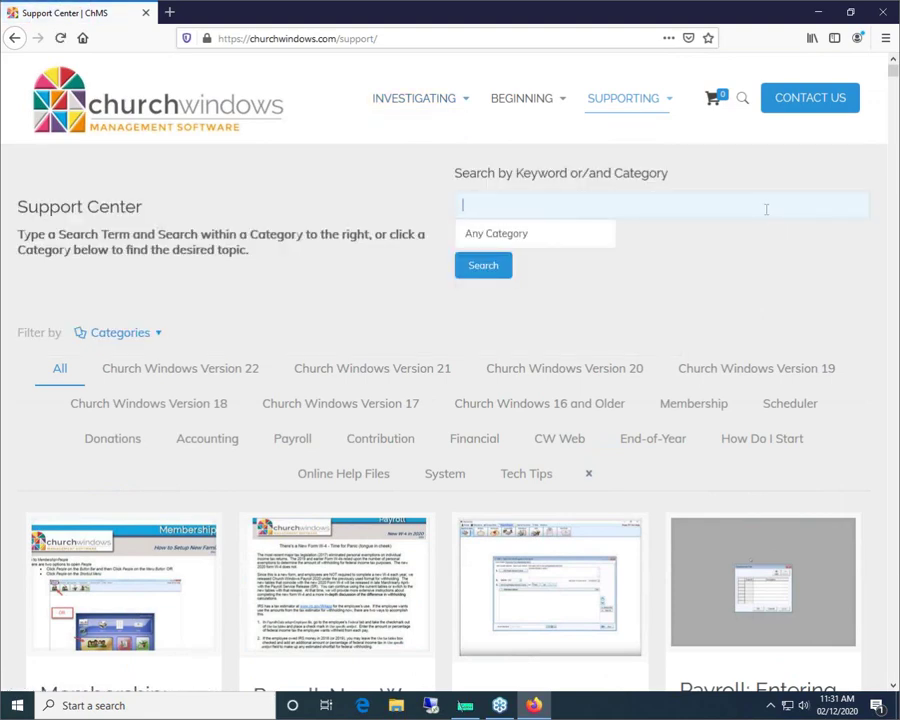
{"action": "type", "text": "direct"}
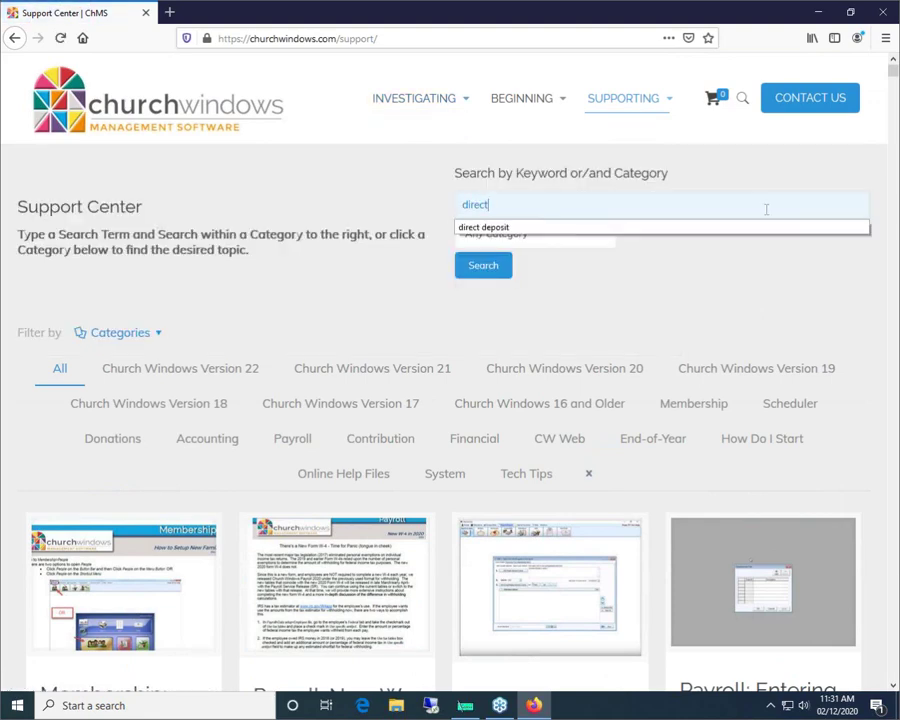
{"action": "key", "text": "Return"}
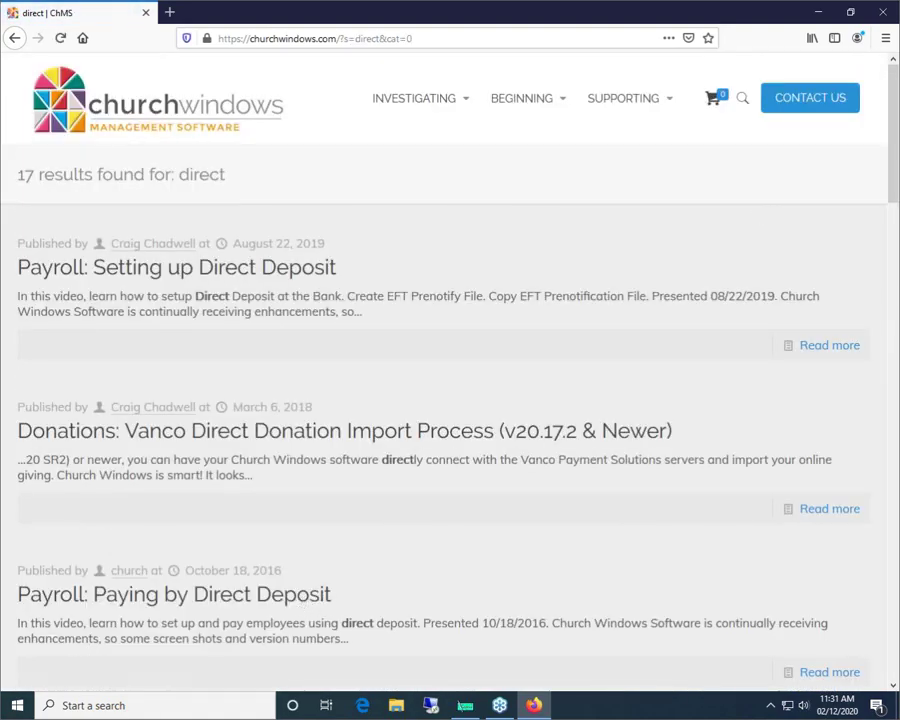
- Look through the search results for the payroll articles on paying by and setting up direct deposit
{"action": "scroll", "coordinate": [868, 100], "scroll_direction": "down", "scroll_amount": 3}
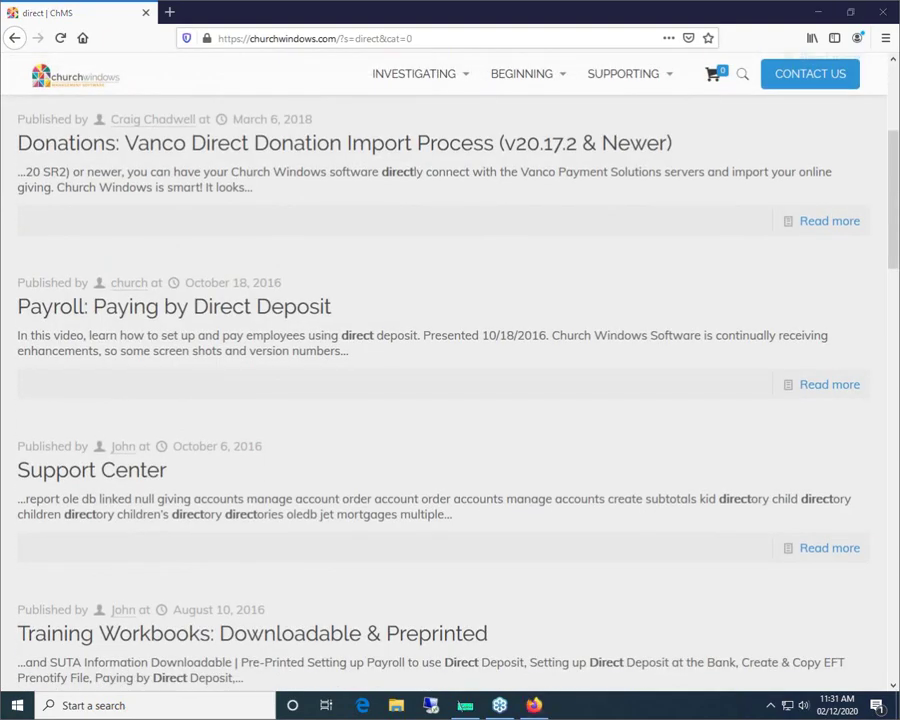
{"action": "mouse_move", "coordinate": [46, 270]}
{"action": "left_mouse_down"}
{"action": "mouse_move", "coordinate": [376, 268]}
{"action": "mouse_move", "coordinate": [268, 352]}
{"action": "mouse_move", "coordinate": [16, 297]}
{"action": "mouse_move", "coordinate": [30, 225]}
{"action": "left_mouse_up"}
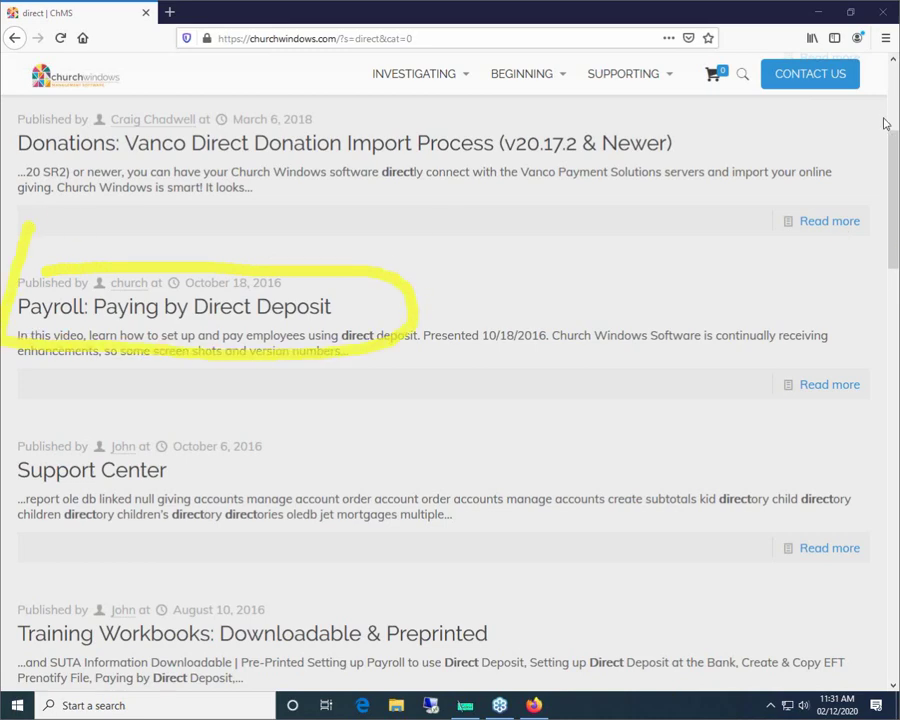
{"action": "scroll", "coordinate": [886, 135], "scroll_direction": "up", "scroll_amount": 3}
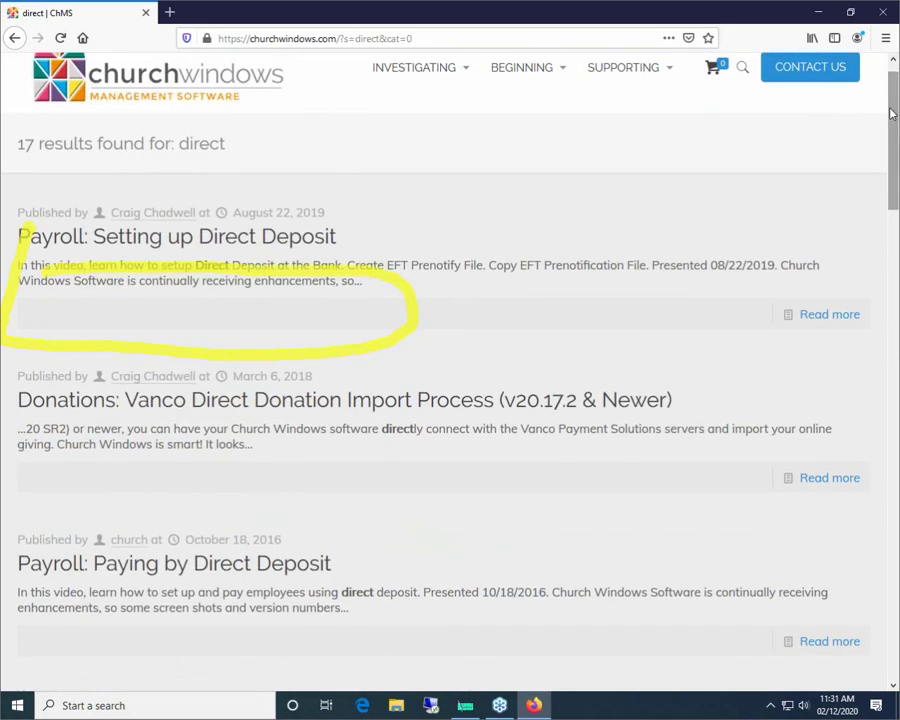
{"action": "scroll", "coordinate": [893, 100], "scroll_direction": "up", "scroll_amount": 1}
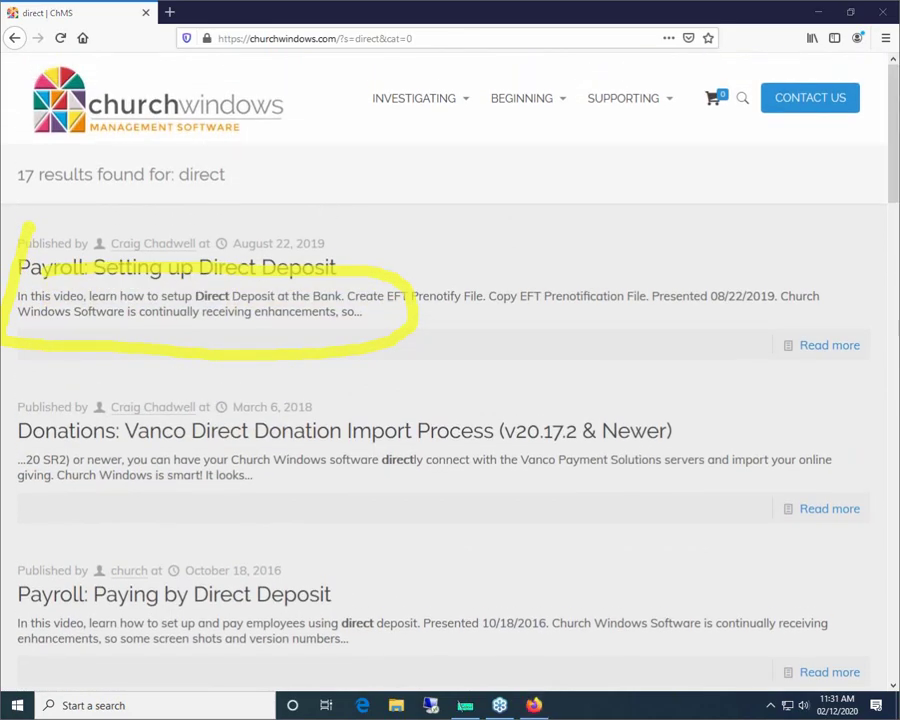
{"action": "key", "text": "Escape"}
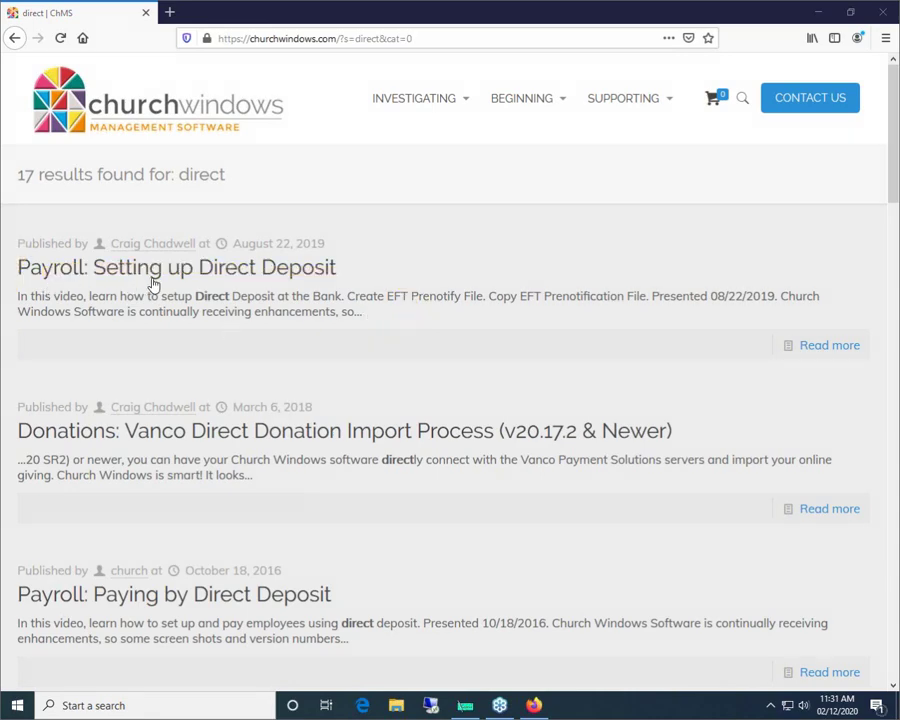
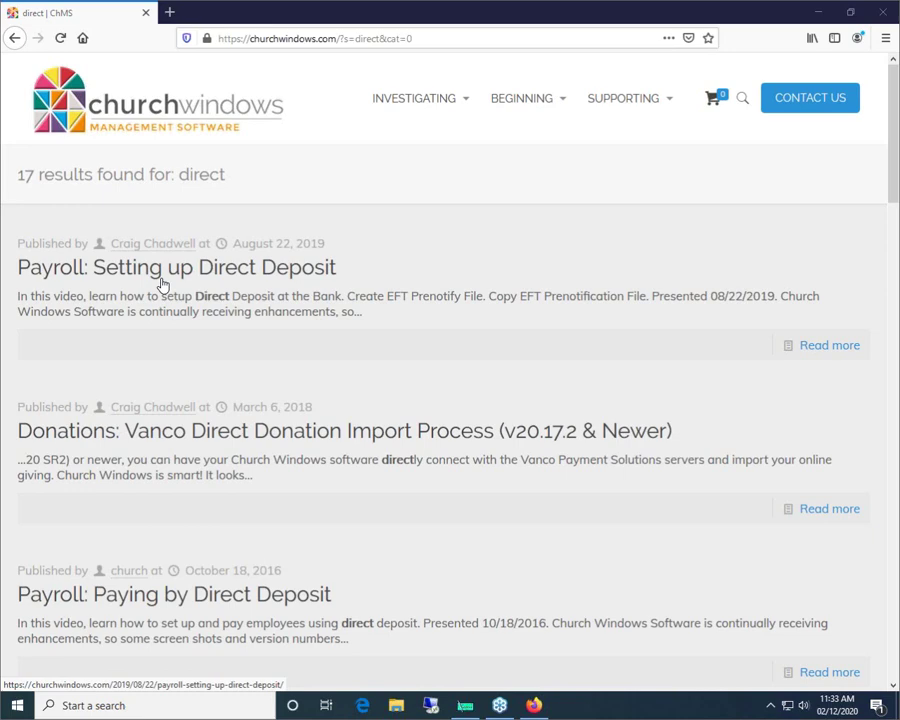
- Switch to Church Windows Payroll and accept the 07/15/2020 pay date, 07/10/2020 period end and all-employees criteria for the payroll calculation
{"action": "left_click", "coordinate": [818, 12]}
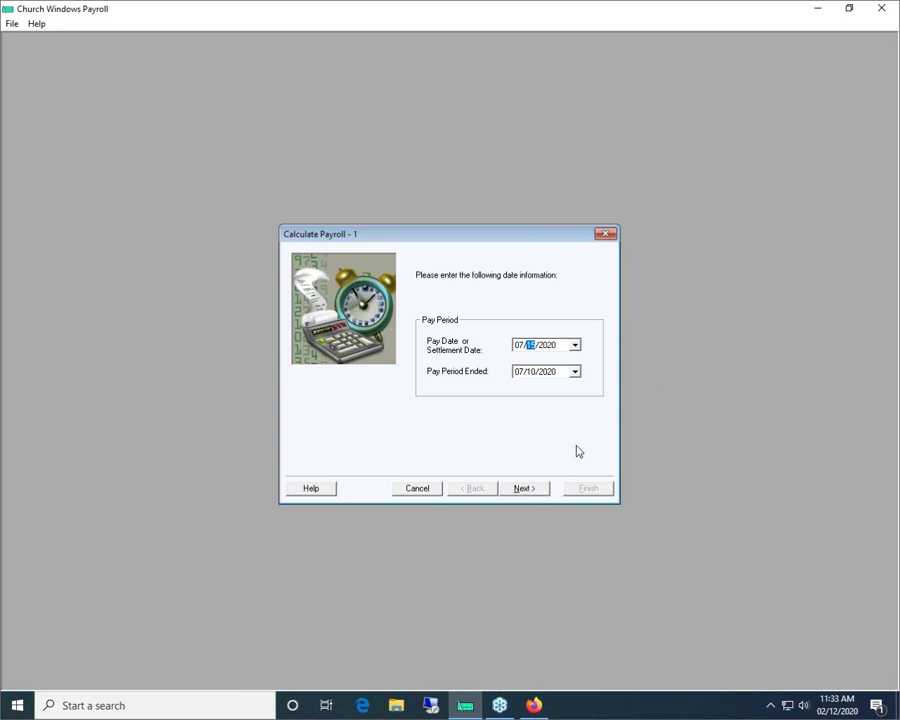
{"action": "left_click", "coordinate": [530, 488]}
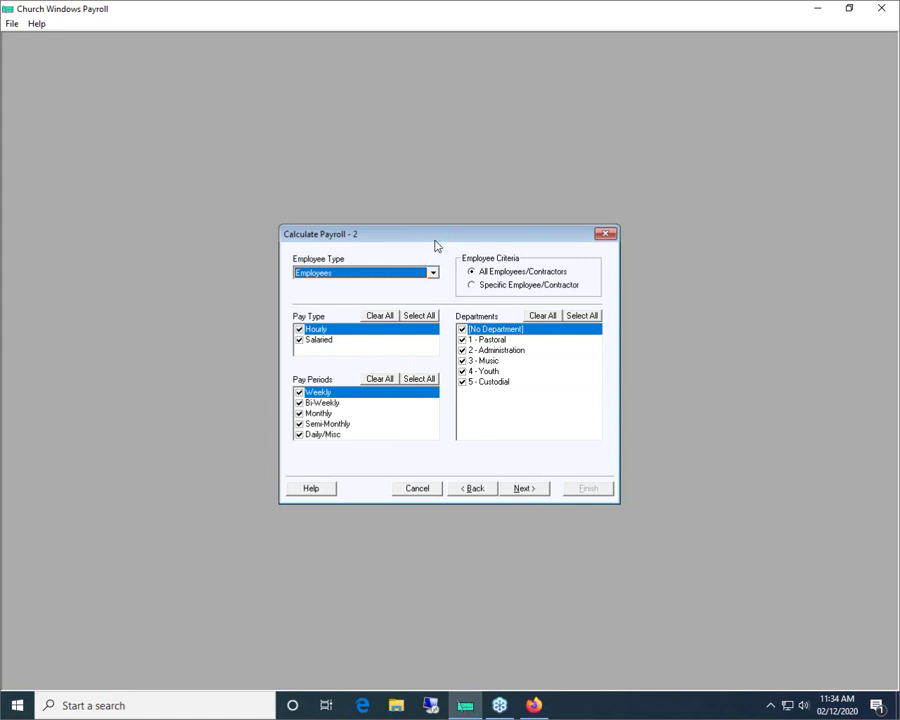
{"action": "left_click", "coordinate": [525, 490]}
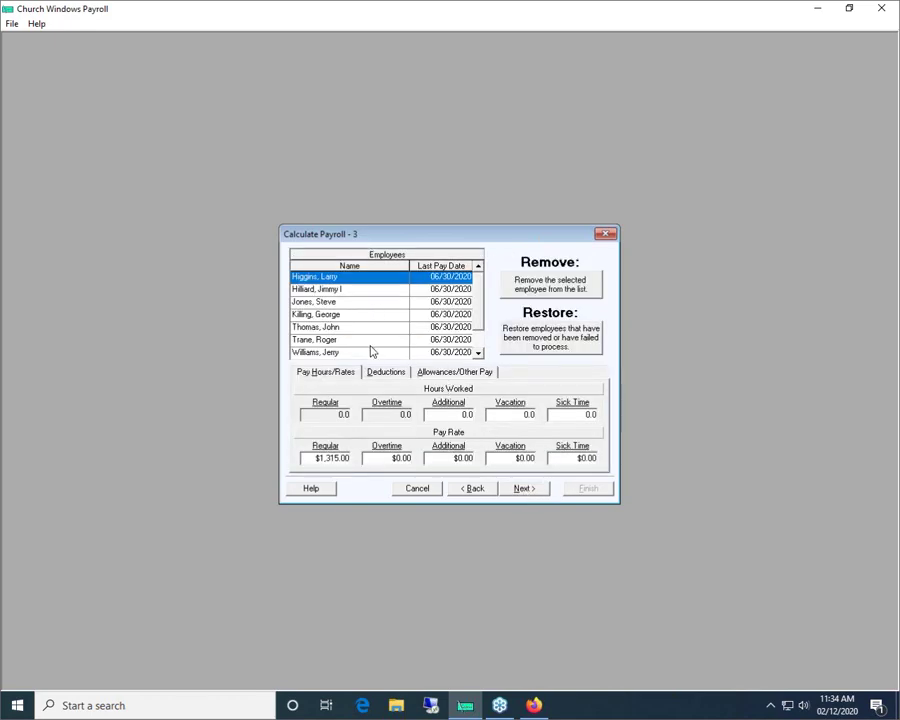
- Set the second listed employee's regular hours to 50 and continue the payroll calculation without selecting any optional reports
{"action": "left_click", "coordinate": [331, 289]}
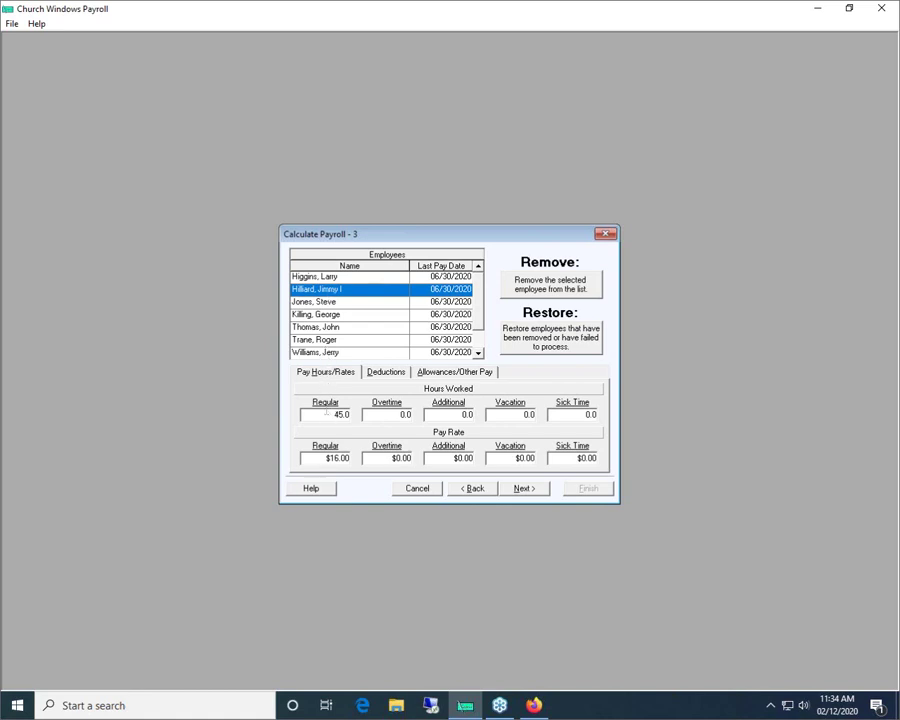
{"action": "left_click_drag", "start_coordinate": [335, 414], "coordinate": [357, 418]}
{"action": "type", "text": "50"}
{"action": "left_click", "coordinate": [531, 489]}
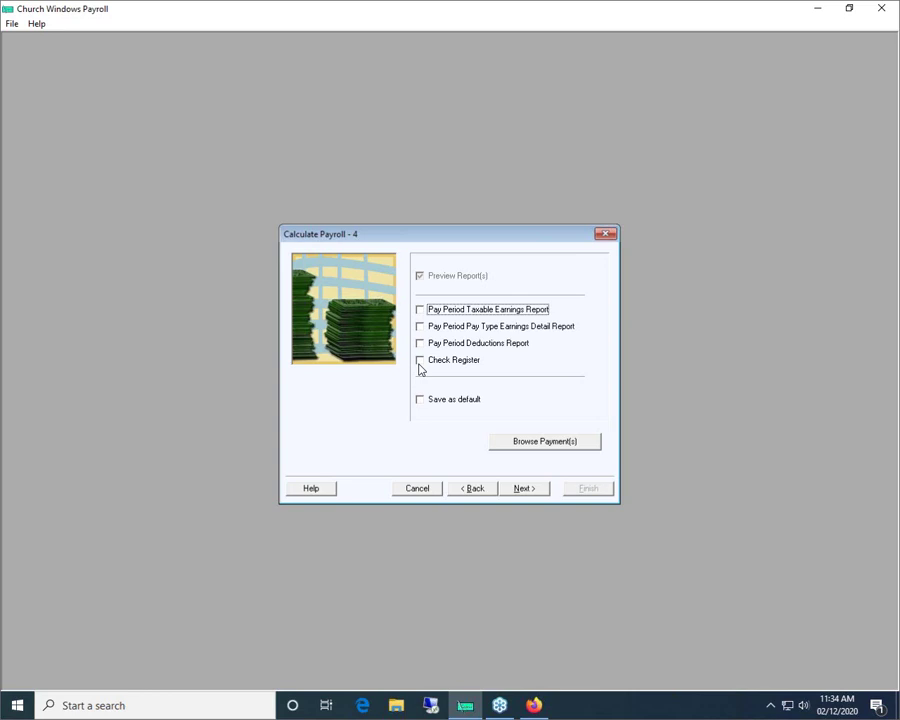
{"action": "left_click", "coordinate": [527, 489]}
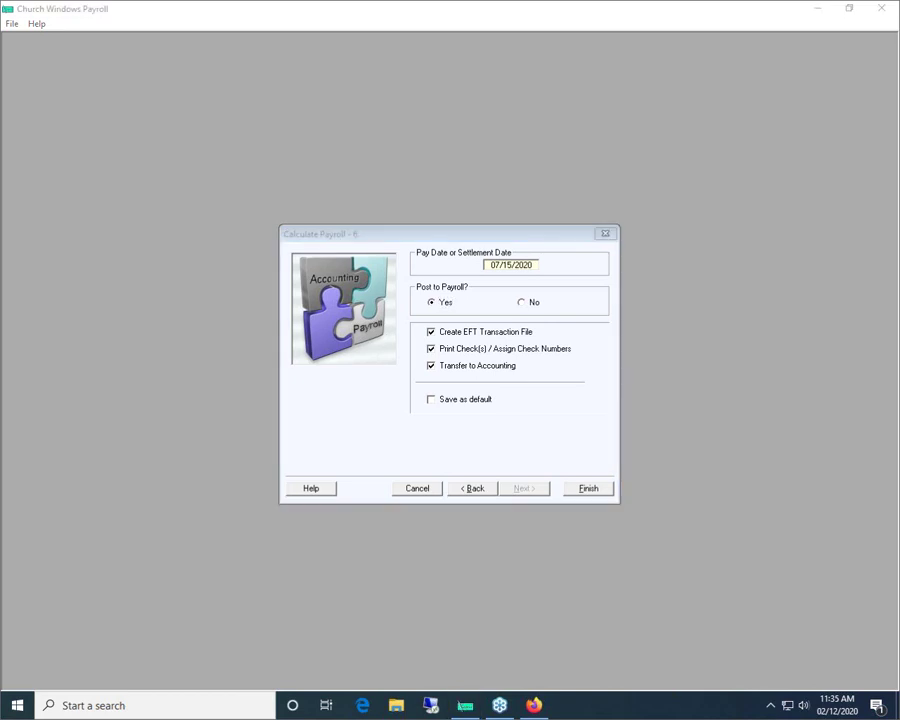
{"action": "left_click_drag", "start_coordinate": [410, 278], "coordinate": [557, 286]}
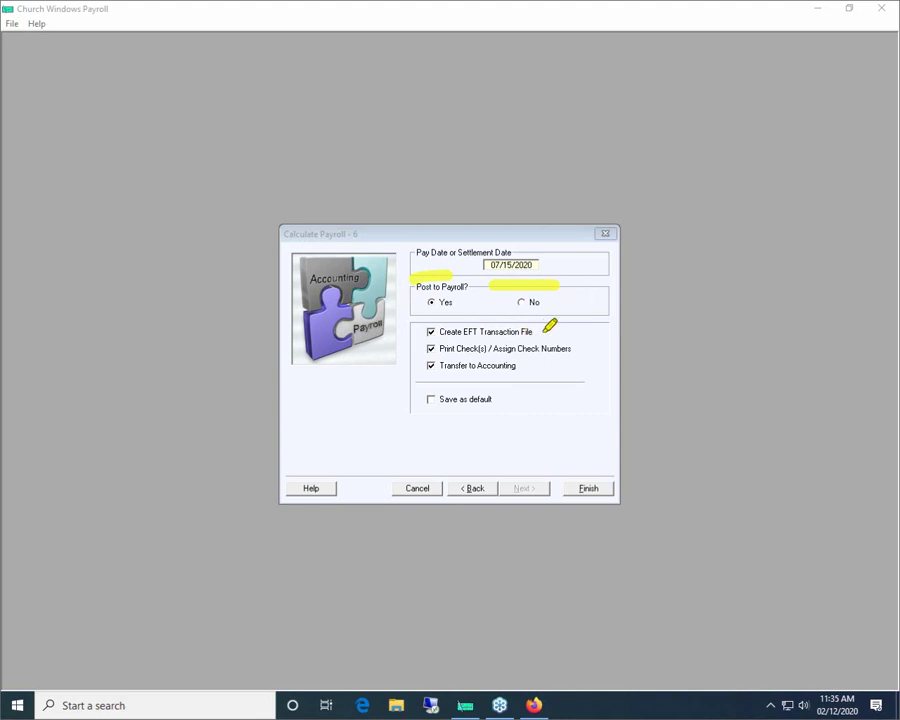
{"action": "left_click_drag", "start_coordinate": [540, 332], "coordinate": [606, 329]}
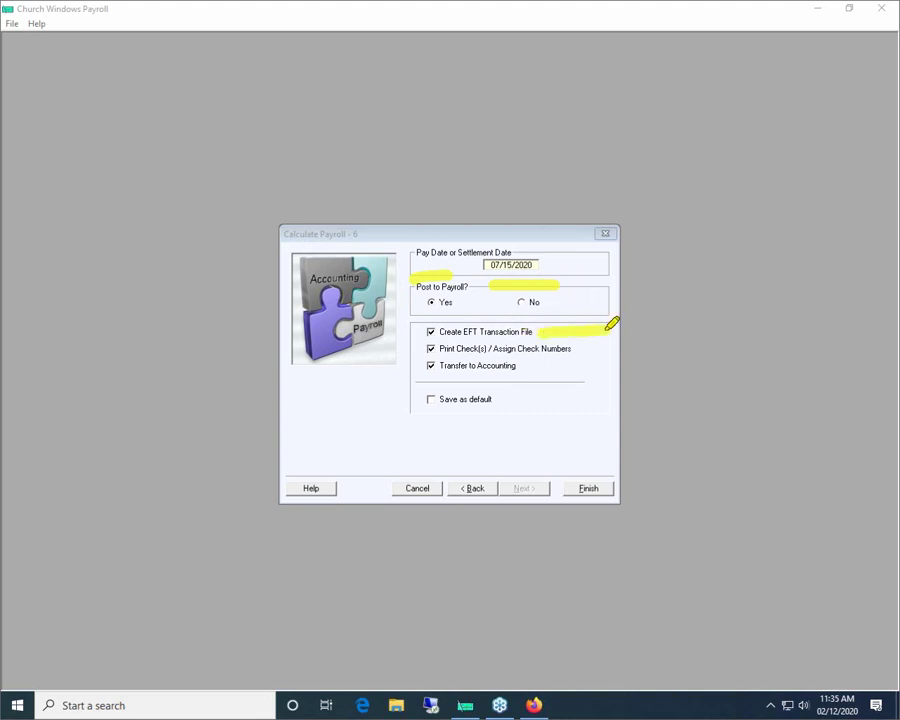
{"action": "left_click_drag", "start_coordinate": [522, 331], "coordinate": [613, 328]}
{"action": "mouse_move", "coordinate": [556, 349]}
{"action": "left_mouse_down"}
{"action": "mouse_move", "coordinate": [617, 347]}
{"action": "mouse_move", "coordinate": [551, 350]}
{"action": "mouse_move", "coordinate": [572, 364]}
{"action": "mouse_move", "coordinate": [607, 366]}
{"action": "left_mouse_up"}
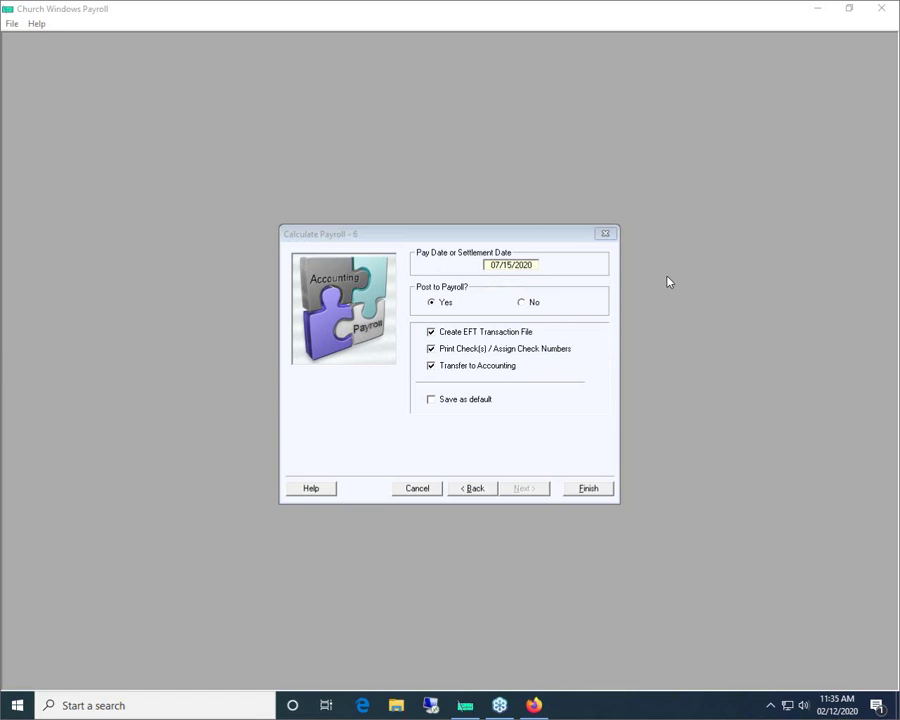
- Post the payroll with EFT file creation, check printing and transfer to Accounting enabled
{"action": "left_click", "coordinate": [594, 488]}
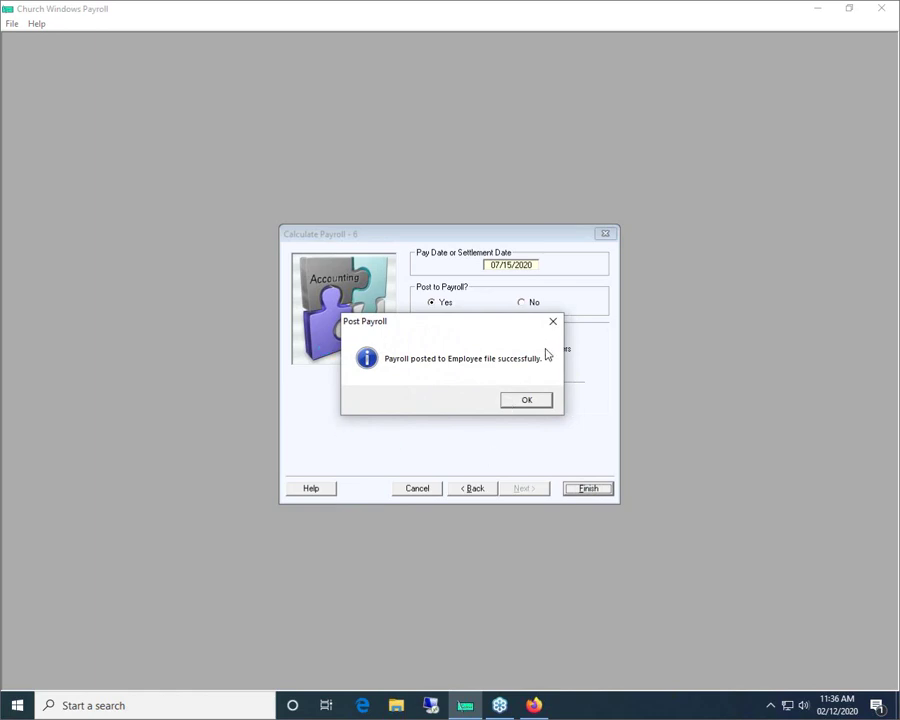
{"action": "left_click", "coordinate": [530, 400]}
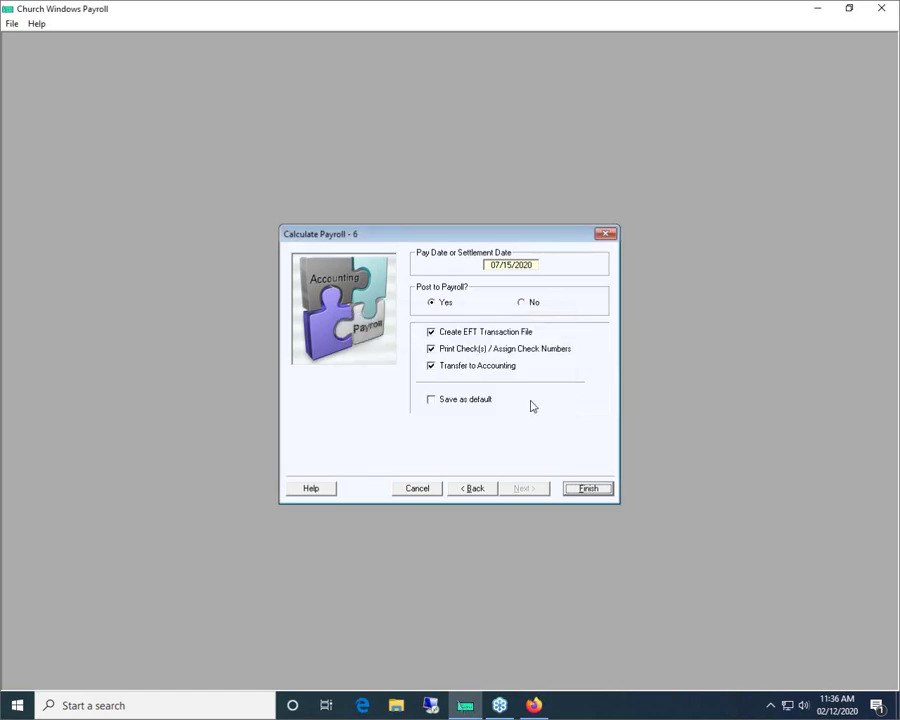
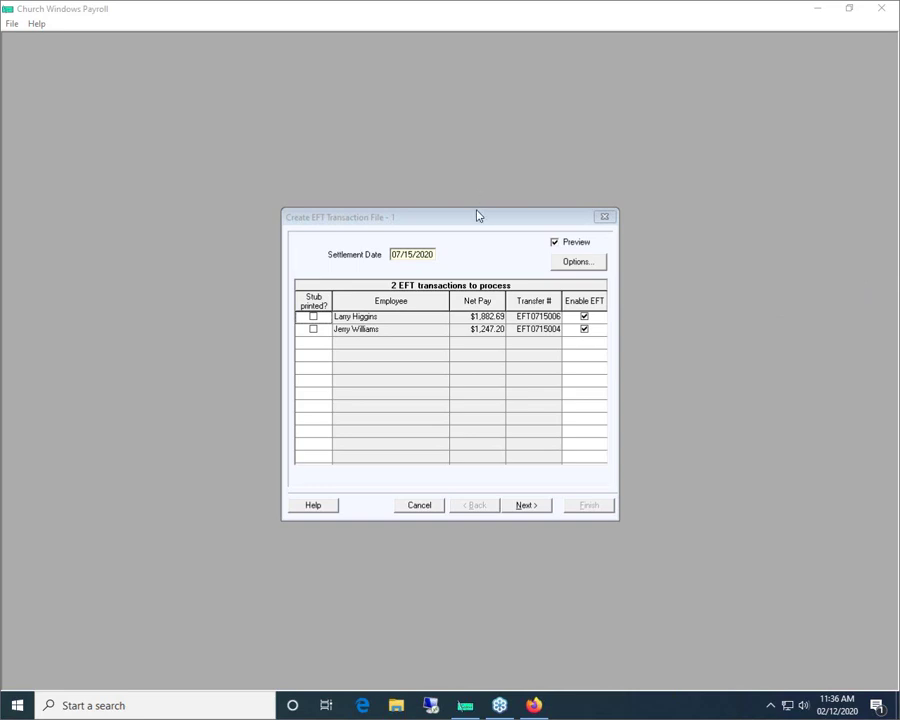
{"action": "left_click", "coordinate": [476, 216]}
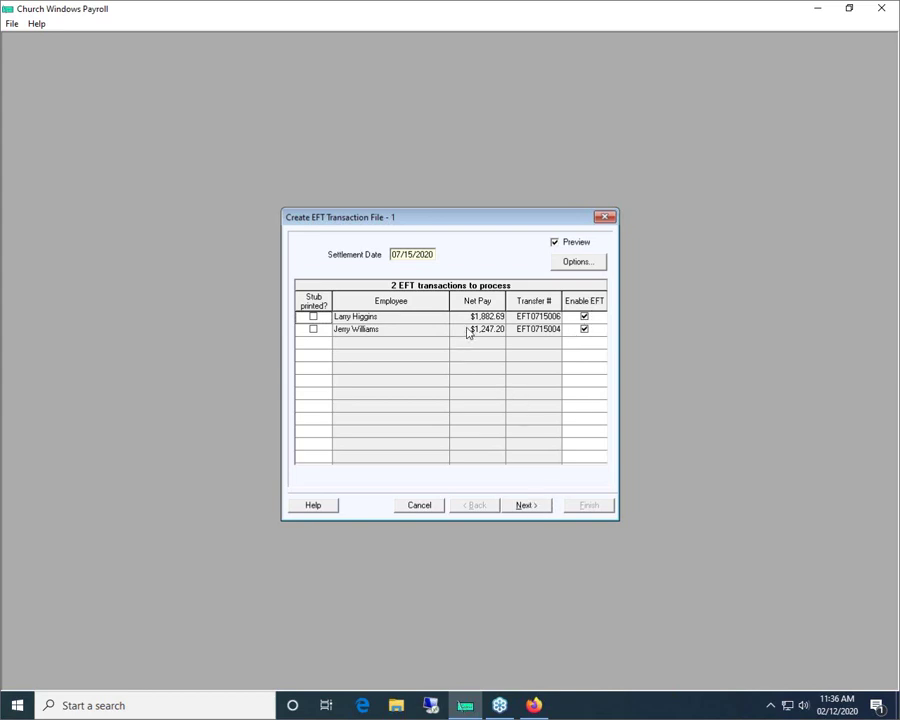
- Preview the EFT transaction entries, inspect the first employee's deposit stub at 150% zoom, and continue to the stub confirmation
{"action": "left_click", "coordinate": [530, 507]}
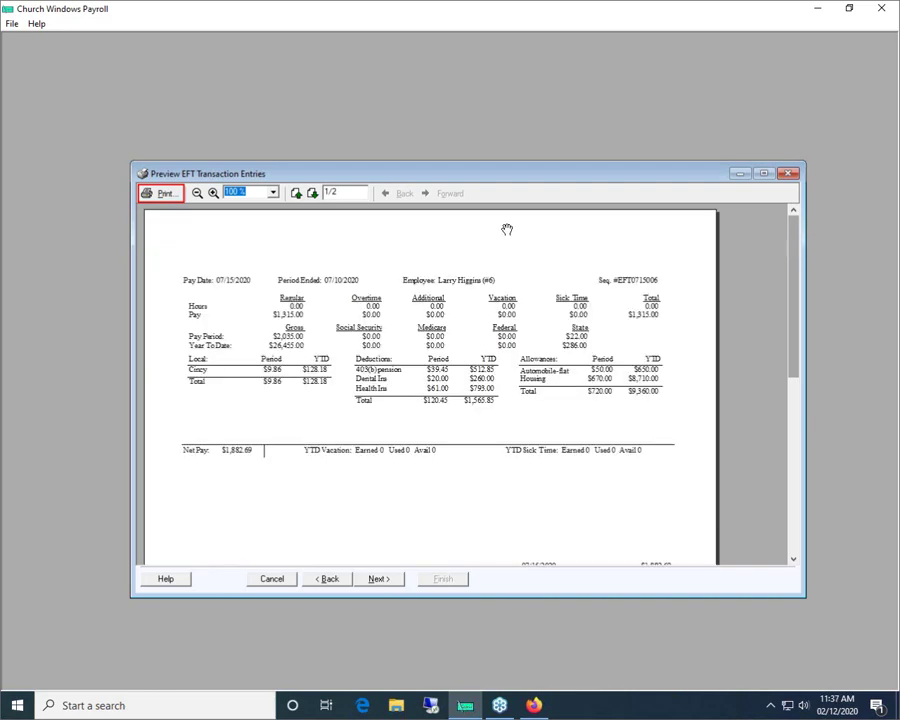
{"action": "left_click_drag", "start_coordinate": [794, 236], "coordinate": [793, 330]}
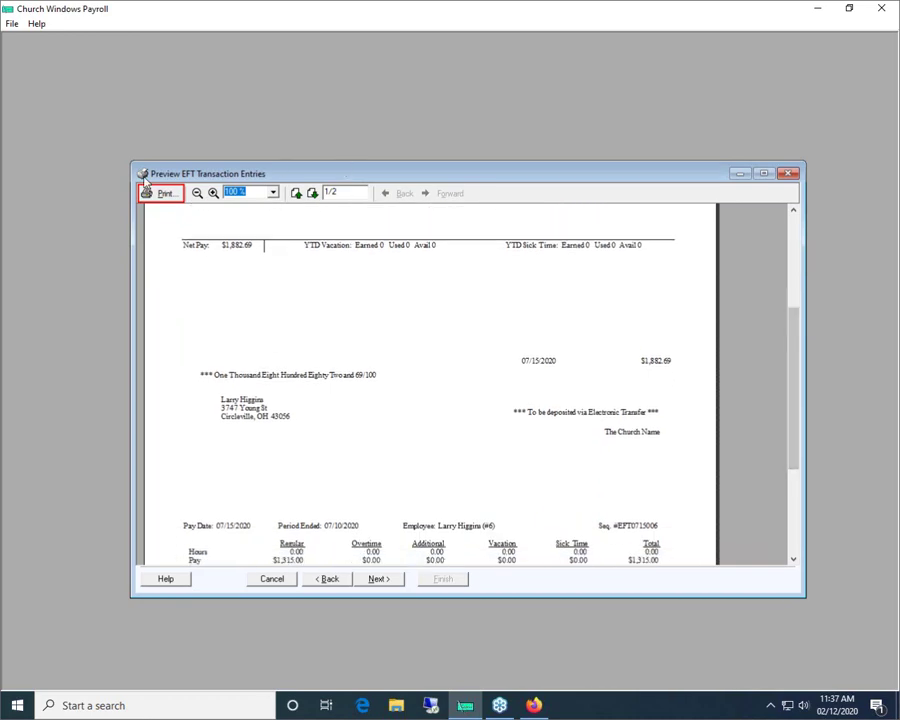
{"action": "left_click", "coordinate": [213, 192]}
{"action": "left_click_drag", "start_coordinate": [462, 558], "coordinate": [667, 552]}
{"action": "left_click_drag", "start_coordinate": [797, 351], "coordinate": [798, 392]}
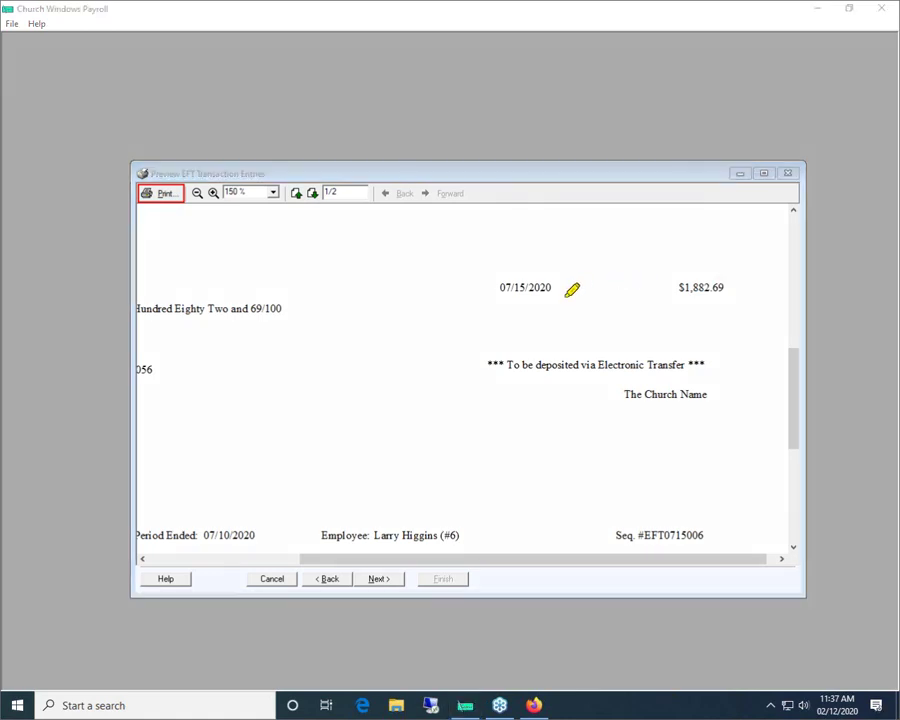
{"action": "mouse_move", "coordinate": [483, 331]}
{"action": "left_mouse_down"}
{"action": "mouse_move", "coordinate": [742, 334]}
{"action": "mouse_move", "coordinate": [736, 378]}
{"action": "mouse_move", "coordinate": [538, 382]}
{"action": "mouse_move", "coordinate": [444, 348]}
{"action": "mouse_move", "coordinate": [545, 329]}
{"action": "left_mouse_up"}
{"action": "left_click", "coordinate": [378, 579]}
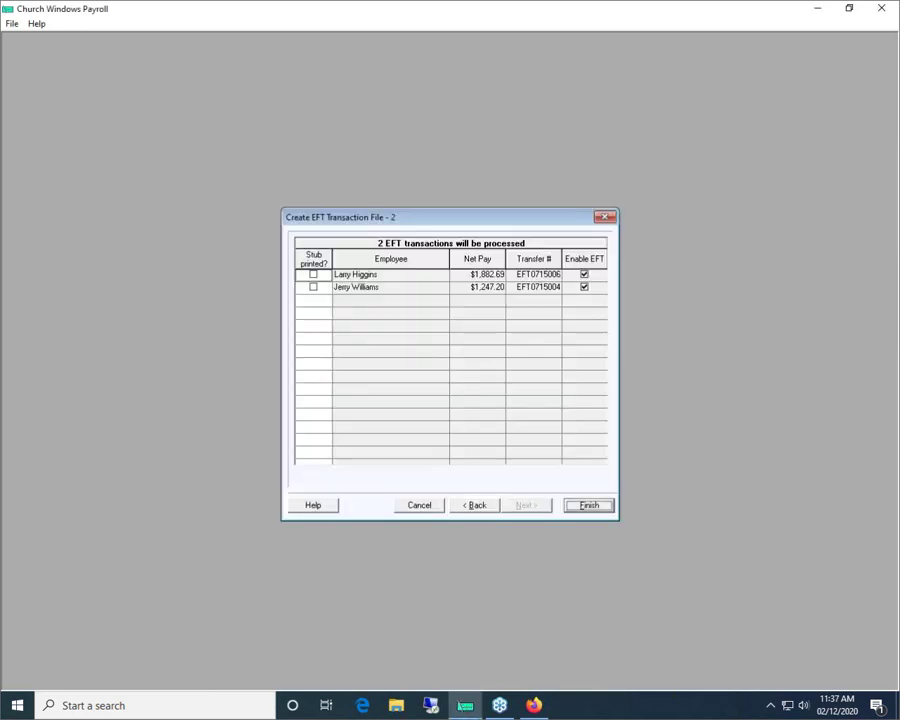
- Mark both employees' EFT stubs as printed and create the EFT transactions file
{"action": "left_click", "coordinate": [313, 274]}
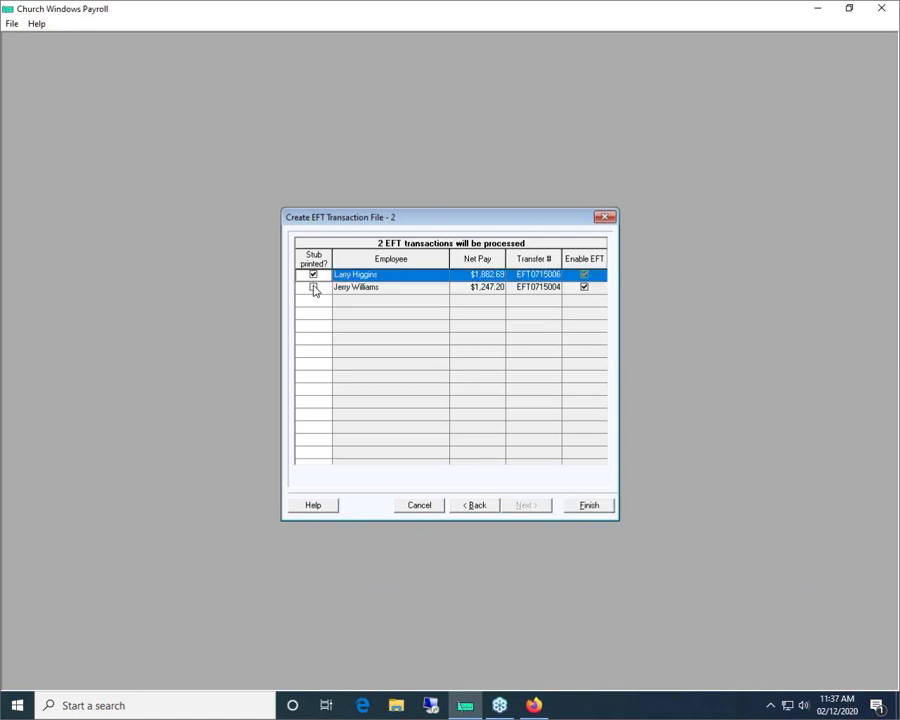
{"action": "left_click", "coordinate": [313, 287]}
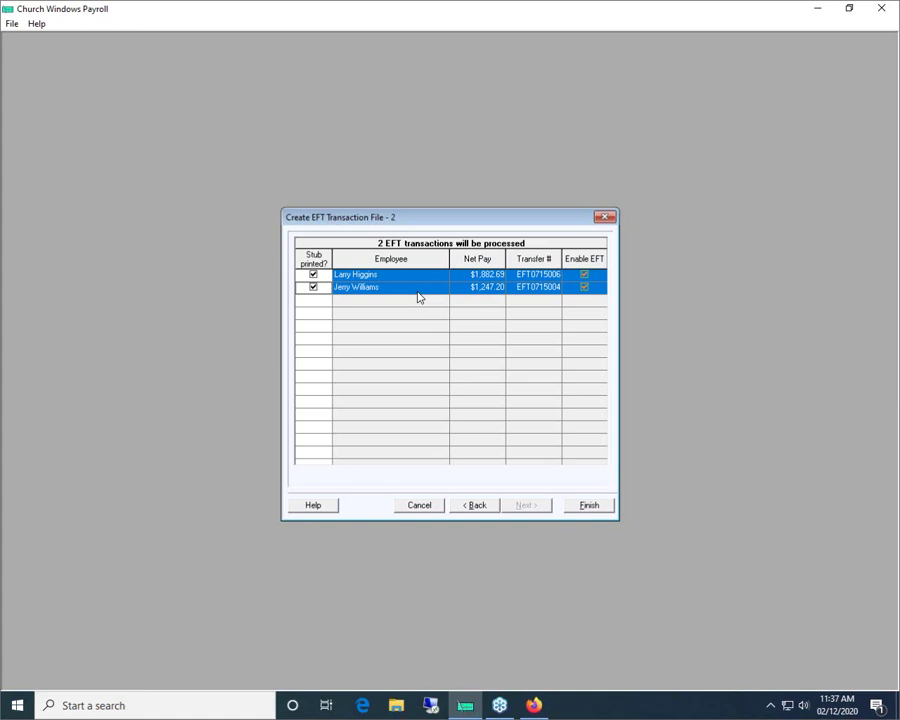
{"action": "left_click", "coordinate": [580, 508]}
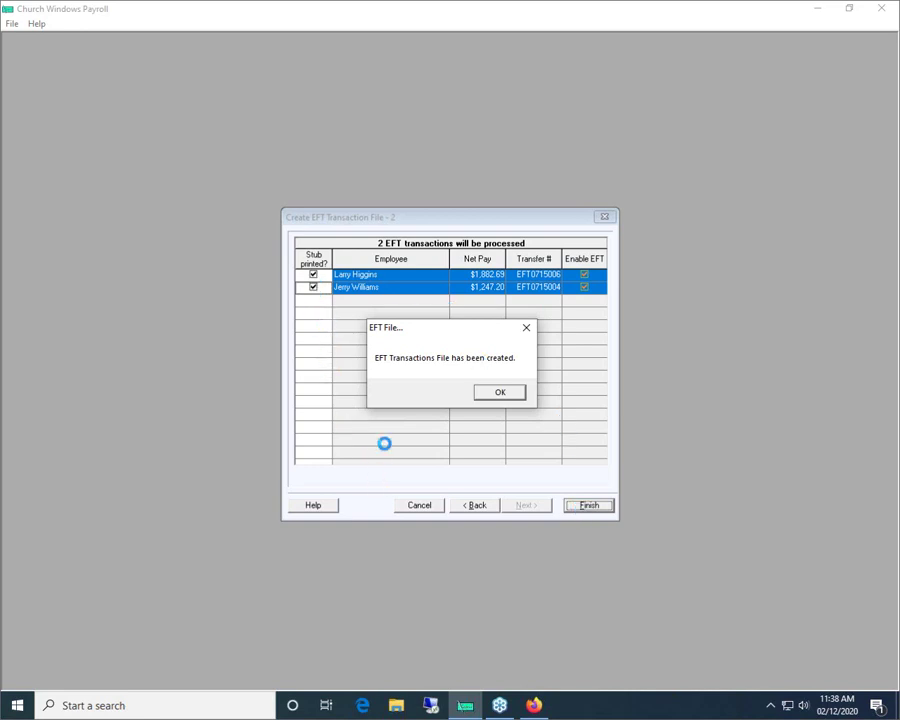
{"action": "left_click", "coordinate": [497, 394]}
{"action": "left_click", "coordinate": [497, 394]}
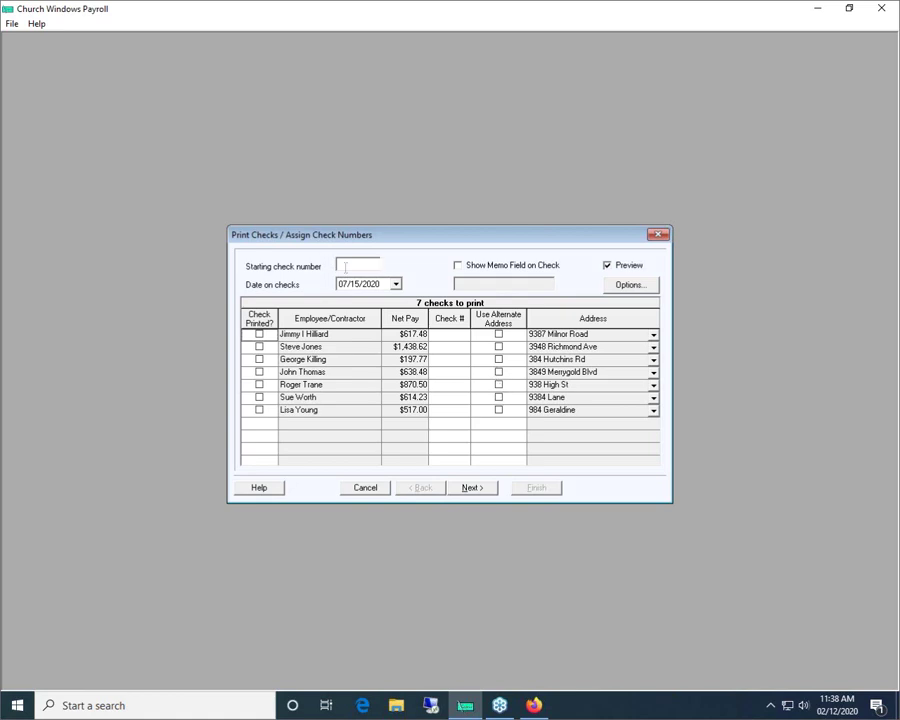
- Assign check numbers starting at 1234, preview the payroll checks and continue to the print confirmation
{"action": "type", "text": "1234"}
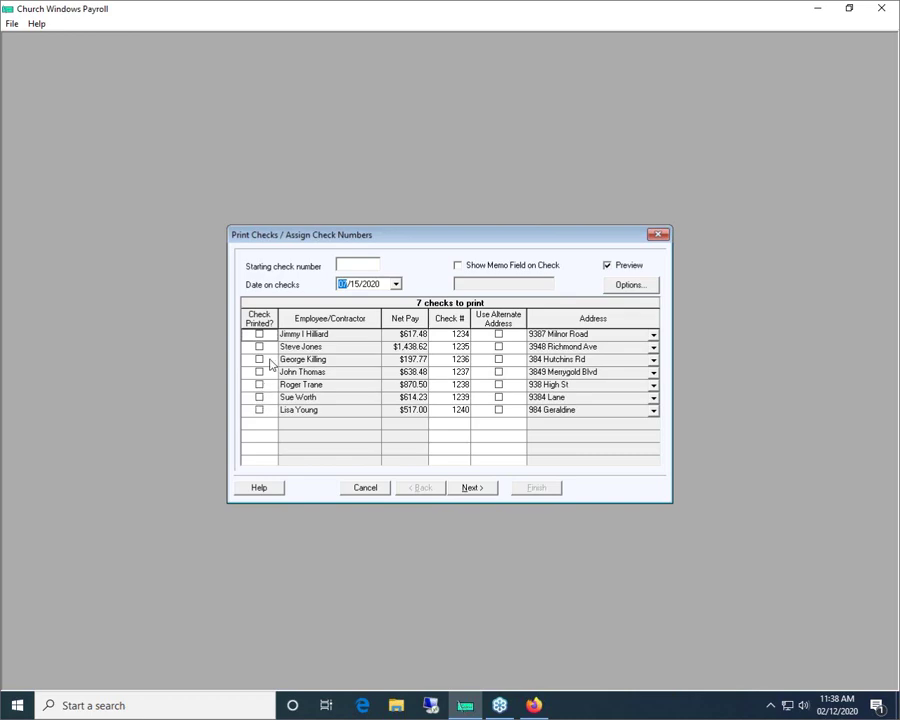
{"action": "left_click", "coordinate": [481, 490]}
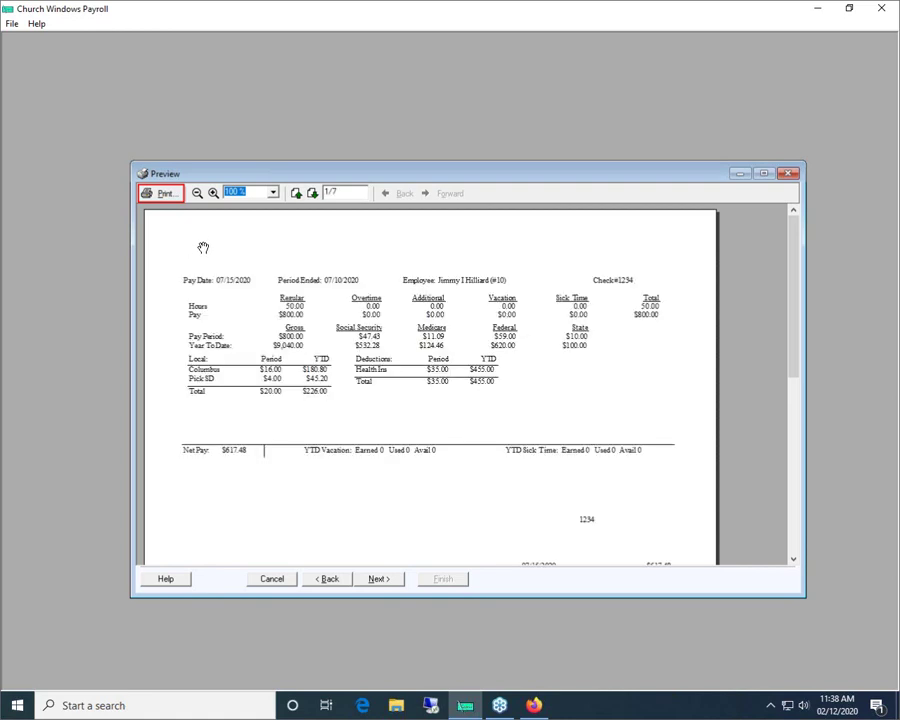
{"action": "left_click", "coordinate": [375, 578]}
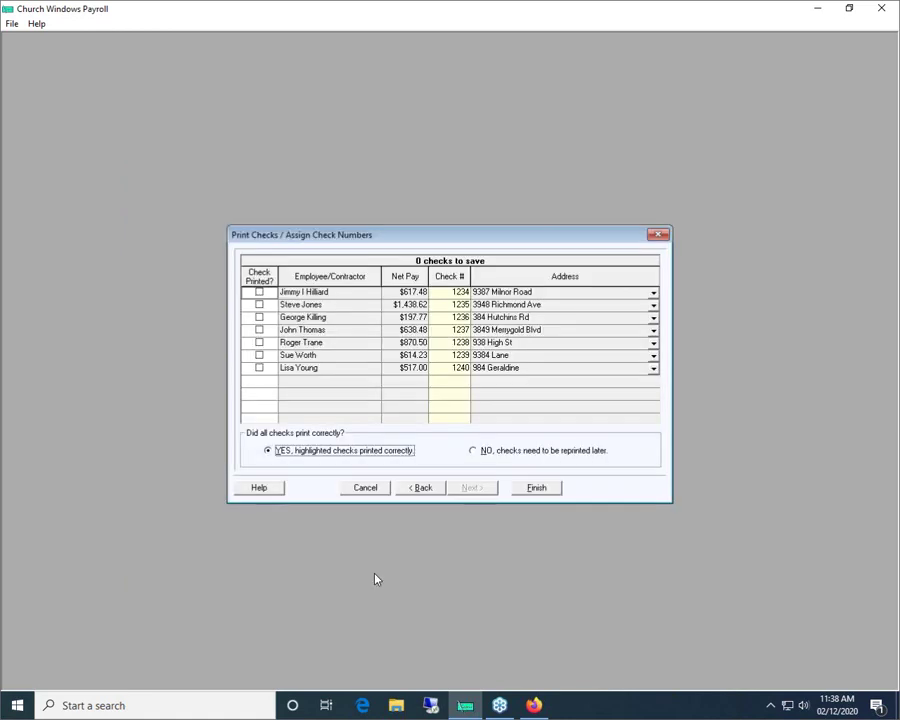
- Mark all seven payroll checks, numbers 1234 through 1240, as printed correctly and finish the check number assignment
{"action": "left_click", "coordinate": [260, 292]}
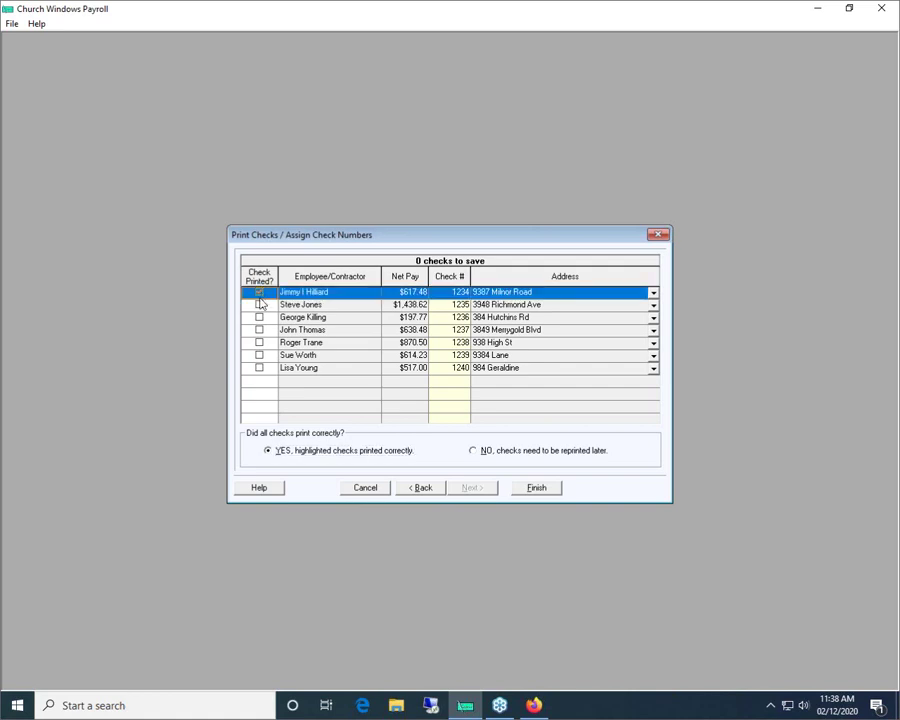
{"action": "left_click", "coordinate": [260, 304]}
{"action": "left_click", "coordinate": [259, 317]}
{"action": "left_click", "coordinate": [259, 330]}
{"action": "left_click", "coordinate": [259, 342]}
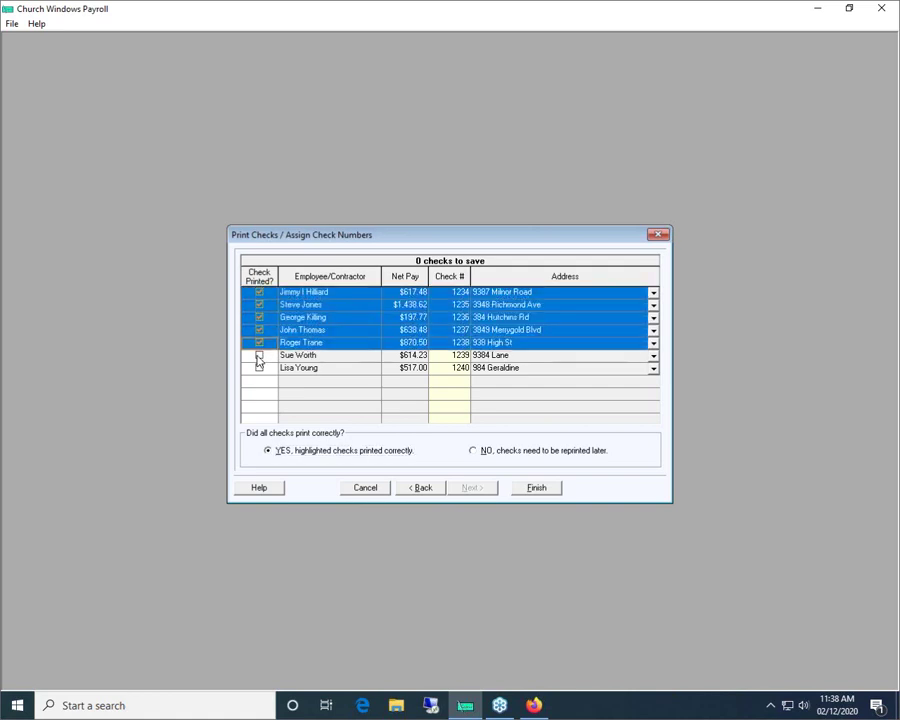
{"action": "left_click", "coordinate": [259, 355]}
{"action": "left_click", "coordinate": [259, 367]}
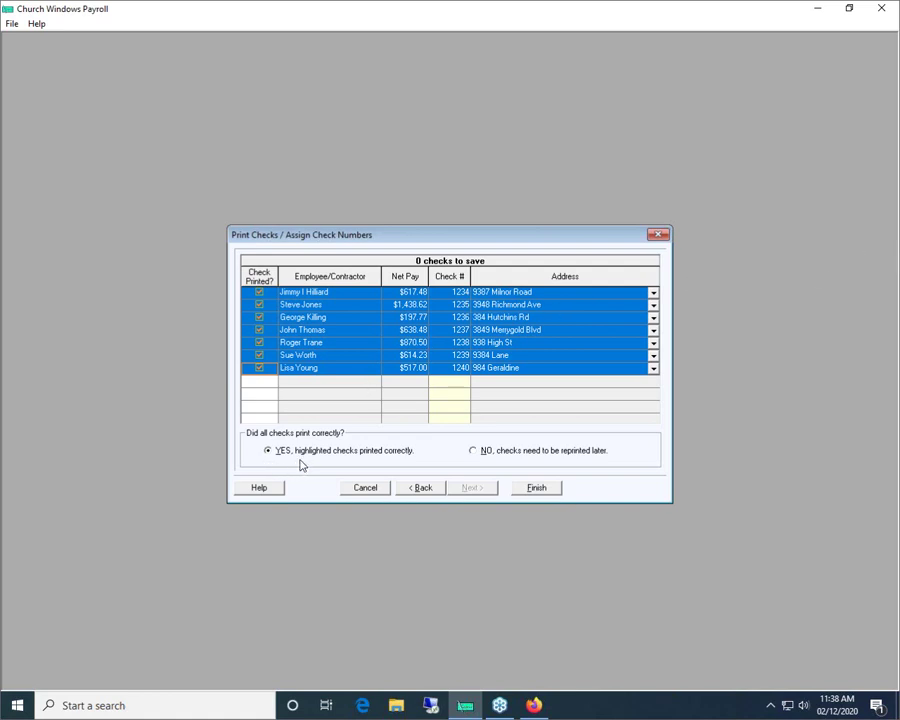
{"action": "left_click", "coordinate": [537, 489]}
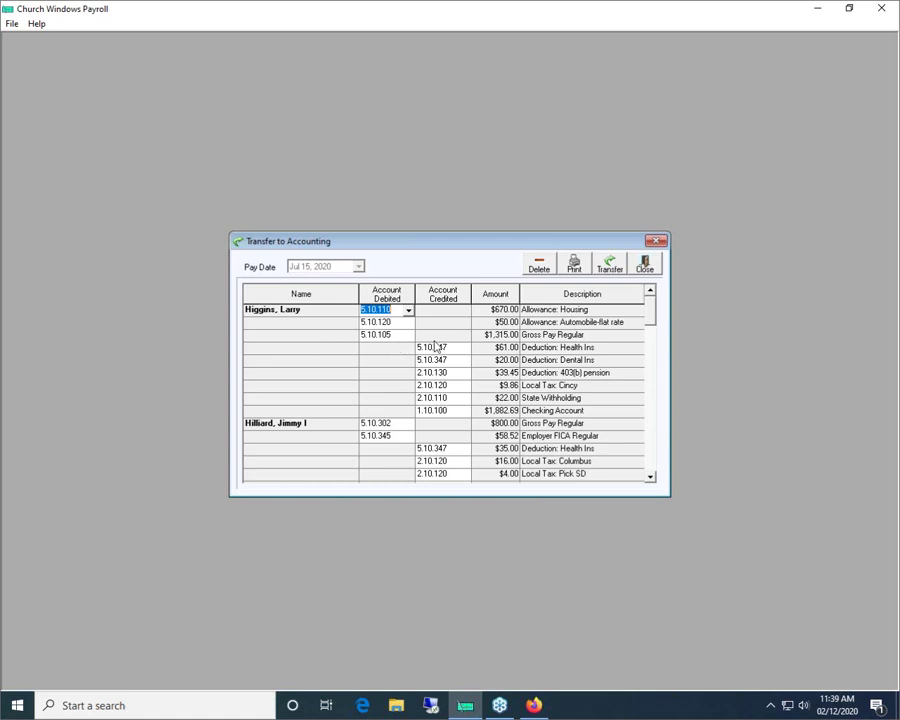
- Transfer the Jul 15, 2020 payroll entries to Accounting and decline printing the posted transactions
{"action": "left_click", "coordinate": [610, 266]}
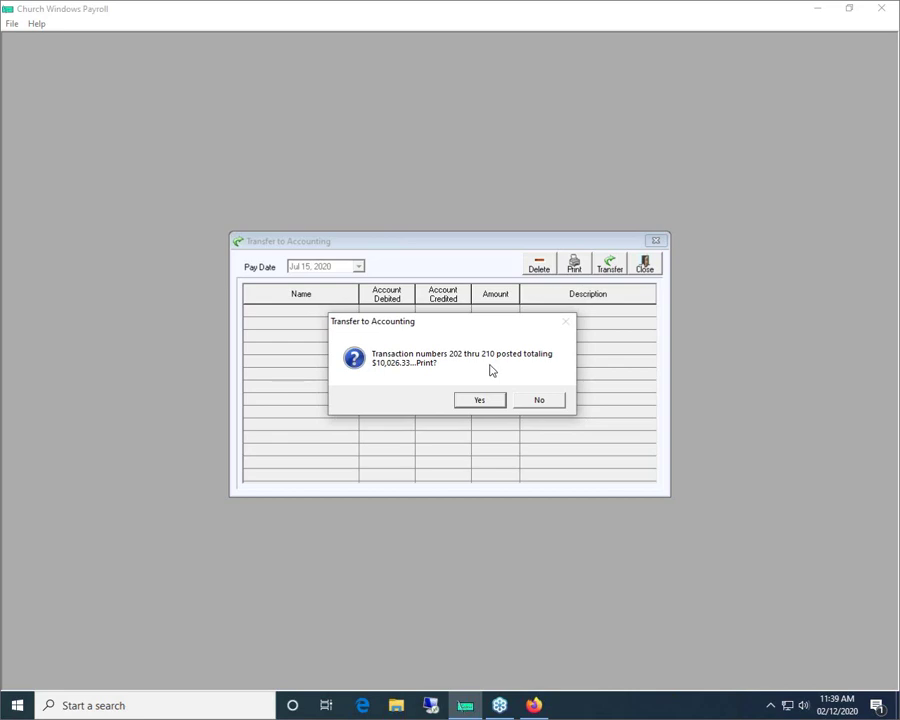
{"action": "left_click", "coordinate": [530, 403]}
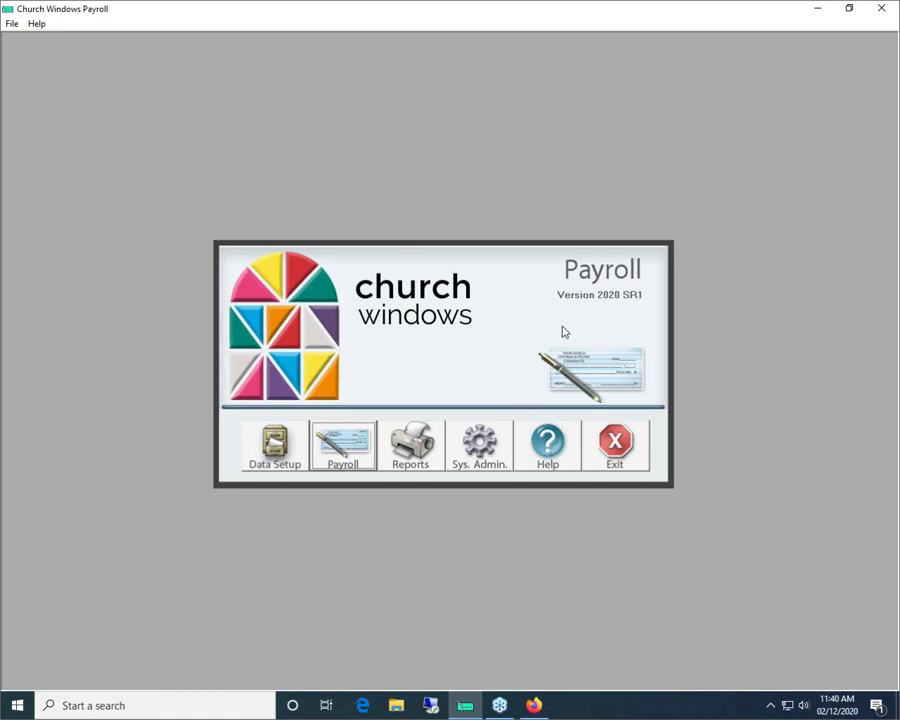
- Copy the EFT file with settlement date Jul 15, 2020 to the Windows desktop folder
{"action": "left_click", "coordinate": [352, 457]}
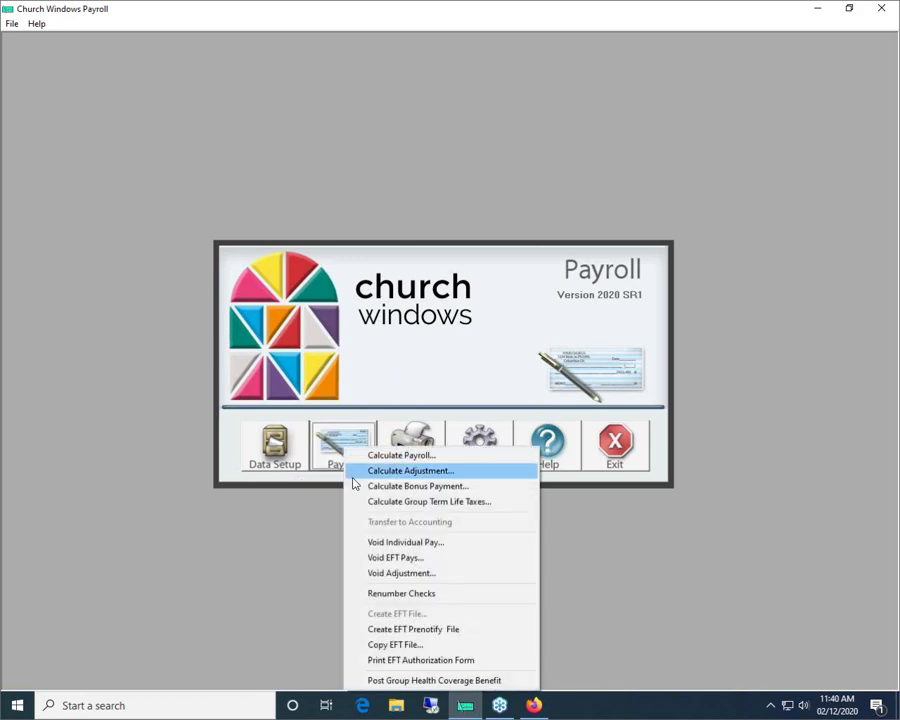
{"action": "left_click", "coordinate": [393, 646]}
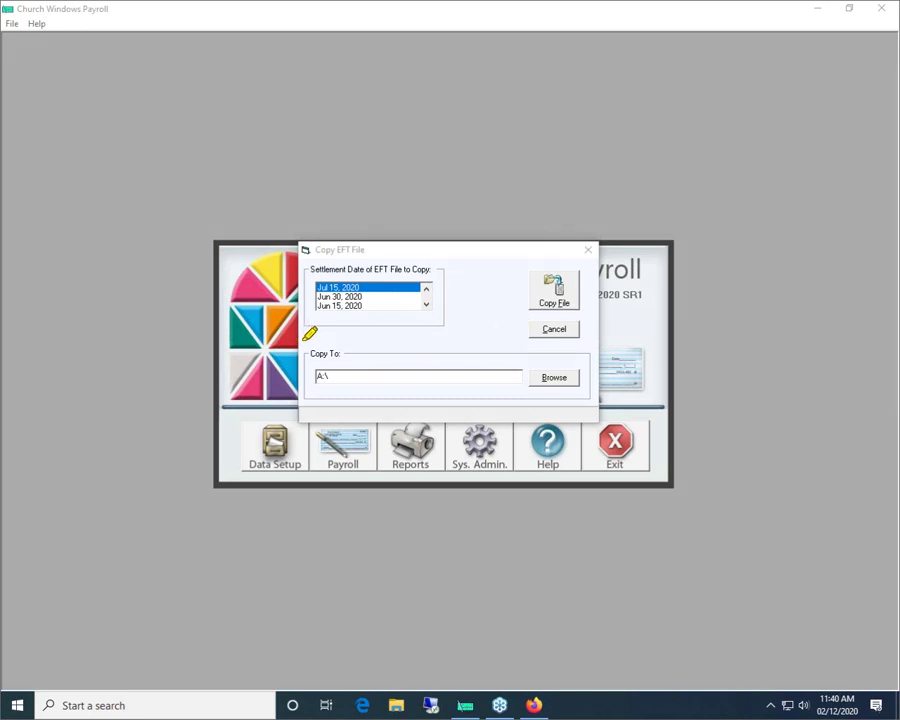
{"action": "mouse_move", "coordinate": [308, 344]}
{"action": "left_mouse_down"}
{"action": "mouse_move", "coordinate": [349, 341]}
{"action": "mouse_move", "coordinate": [356, 362]}
{"action": "mouse_move", "coordinate": [317, 362]}
{"action": "mouse_move", "coordinate": [305, 345]}
{"action": "mouse_move", "coordinate": [327, 335]}
{"action": "mouse_move", "coordinate": [438, 356]}
{"action": "left_mouse_up"}
{"action": "left_click_drag", "start_coordinate": [378, 344], "coordinate": [374, 348]}
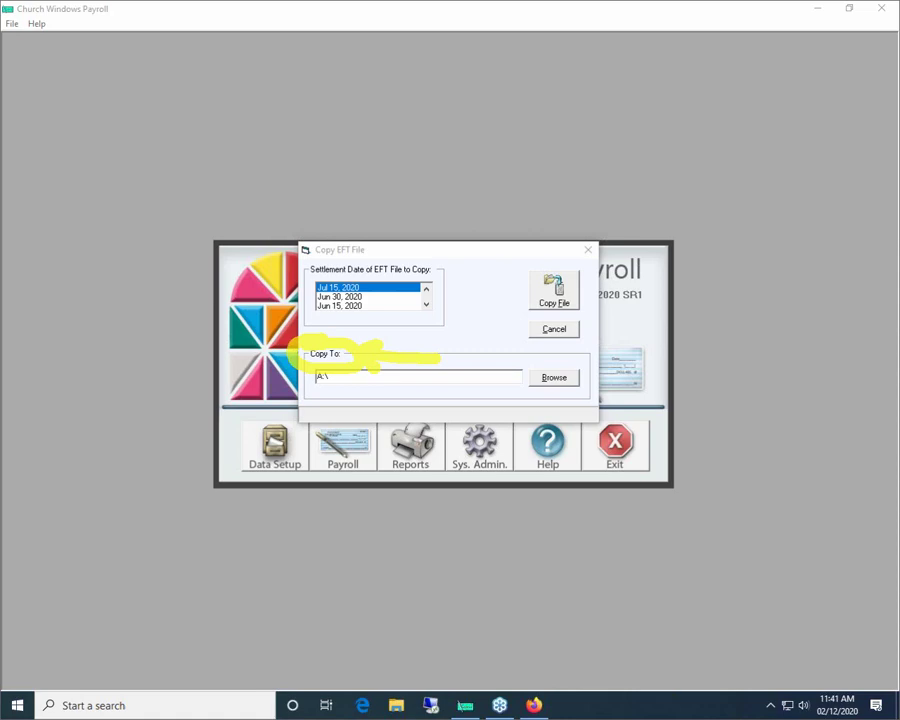
{"action": "left_click", "coordinate": [555, 378]}
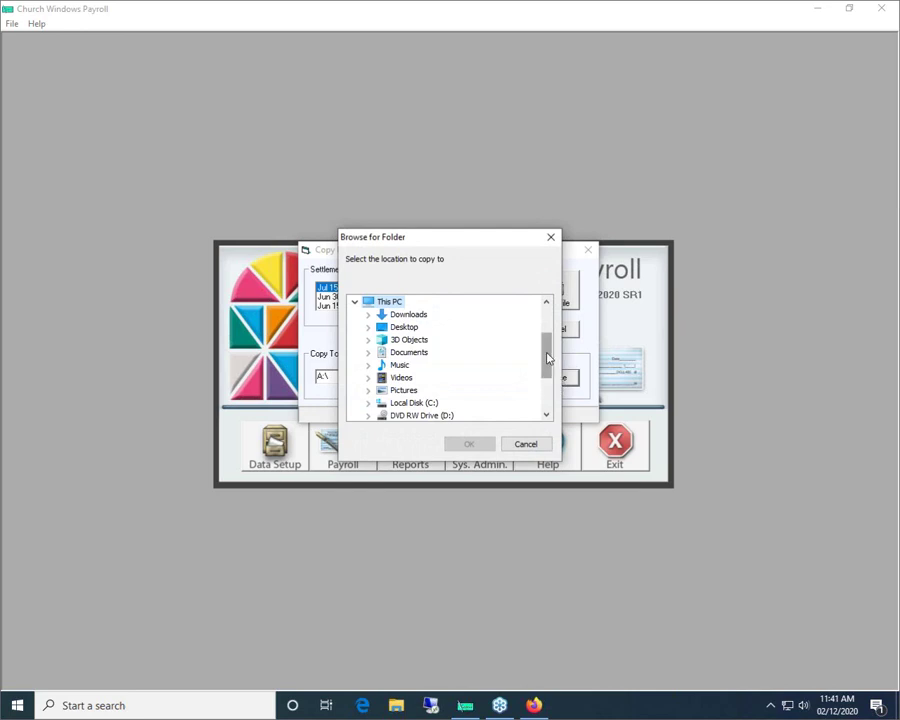
{"action": "left_click_drag", "start_coordinate": [548, 357], "coordinate": [524, 325]}
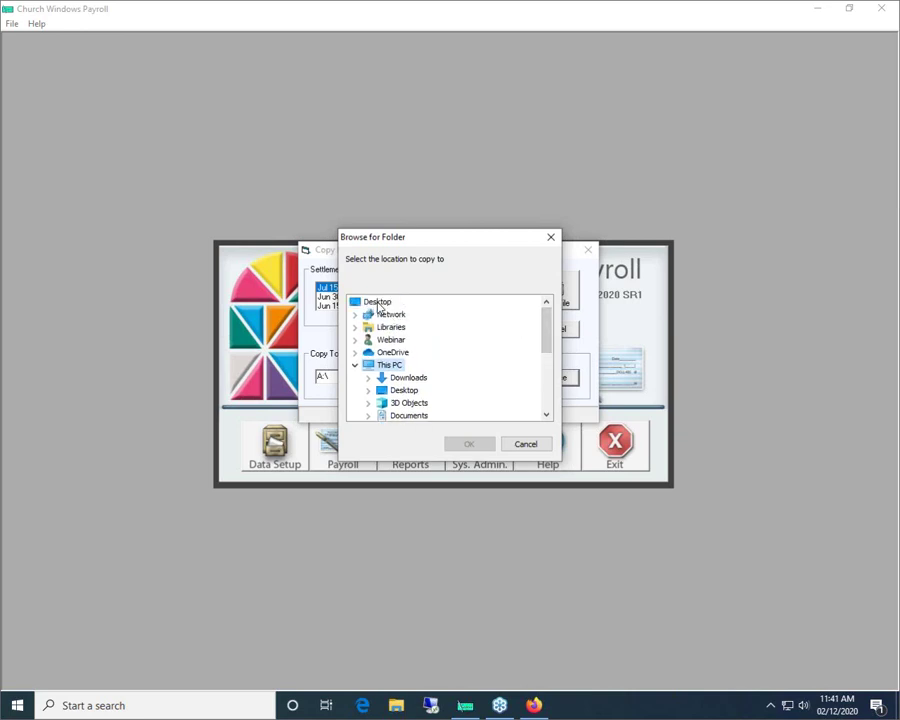
{"action": "left_click", "coordinate": [378, 302]}
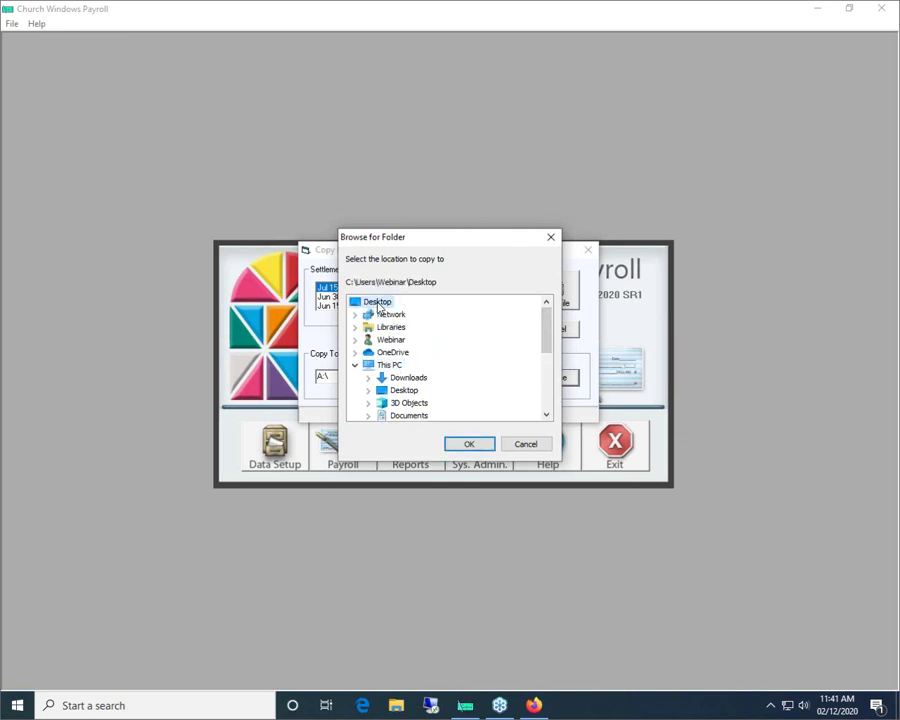
{"action": "left_click", "coordinate": [468, 446]}
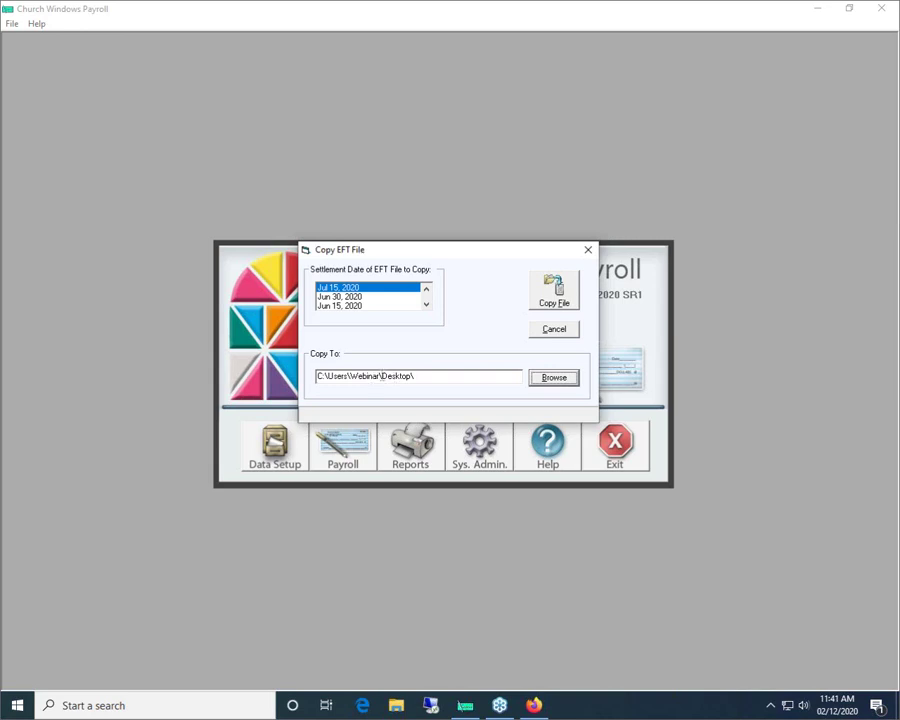
{"action": "left_click", "coordinate": [553, 292]}
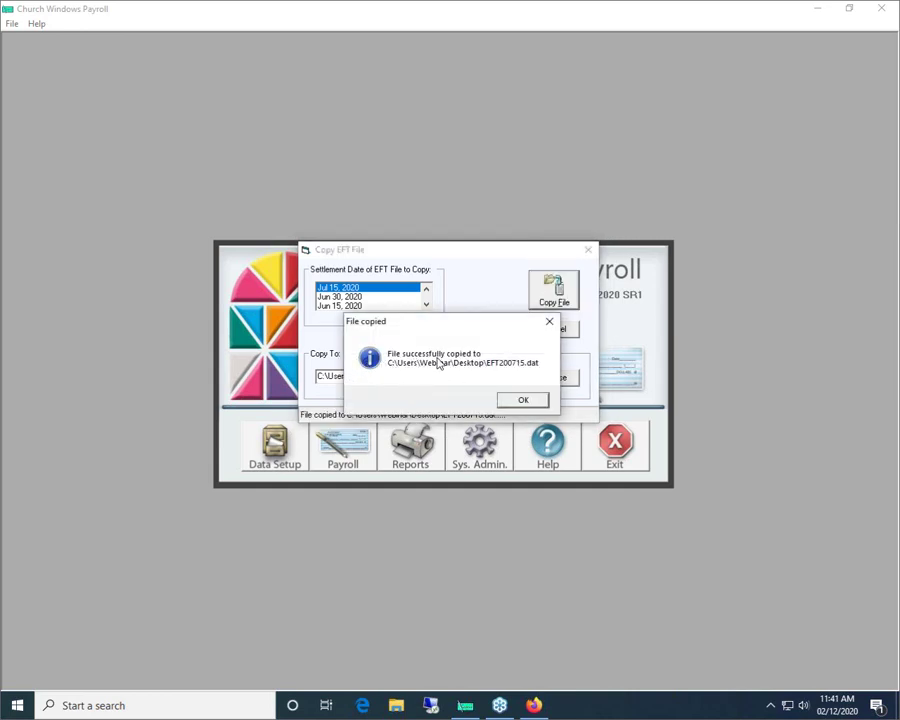
{"action": "left_click", "coordinate": [525, 401]}
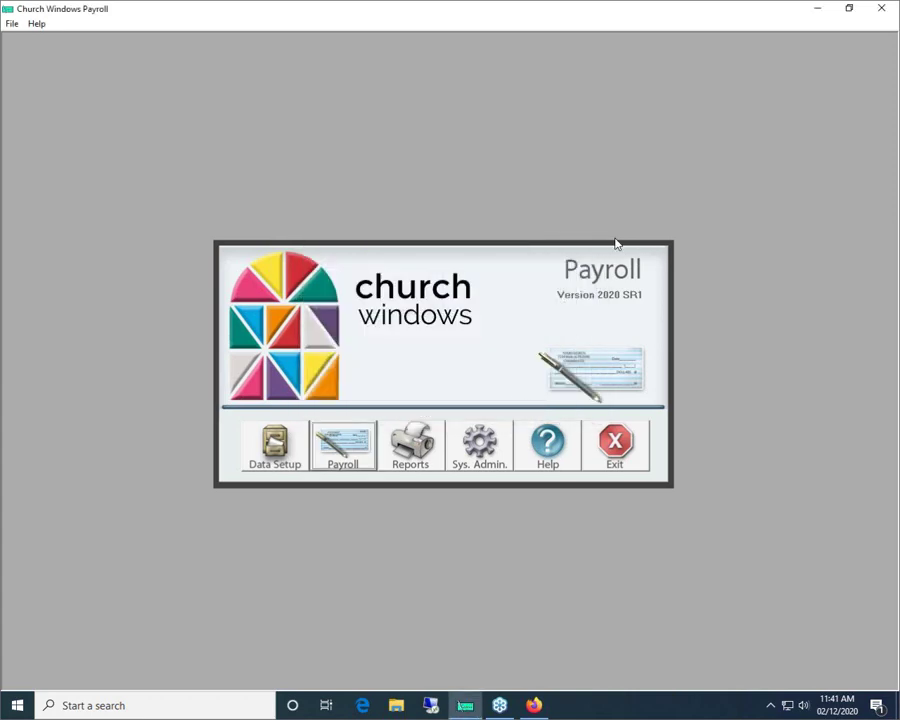
- Move the copied EFT200715.dat file to the open area of the Windows desktop and return to Church Windows Payroll
{"action": "left_click", "coordinate": [818, 8]}
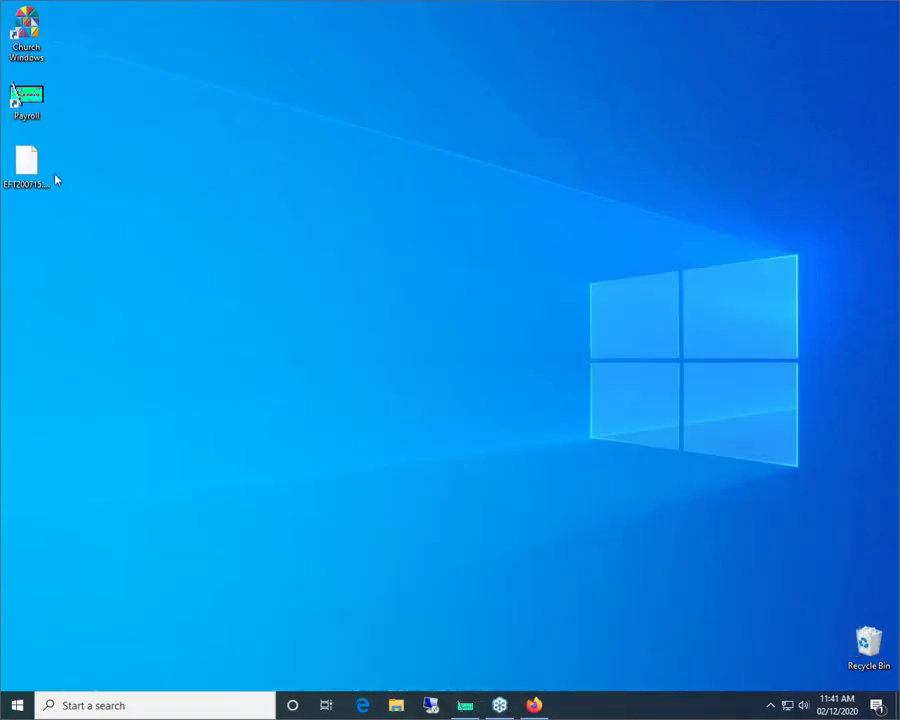
{"action": "left_click_drag", "start_coordinate": [33, 174], "coordinate": [688, 372]}
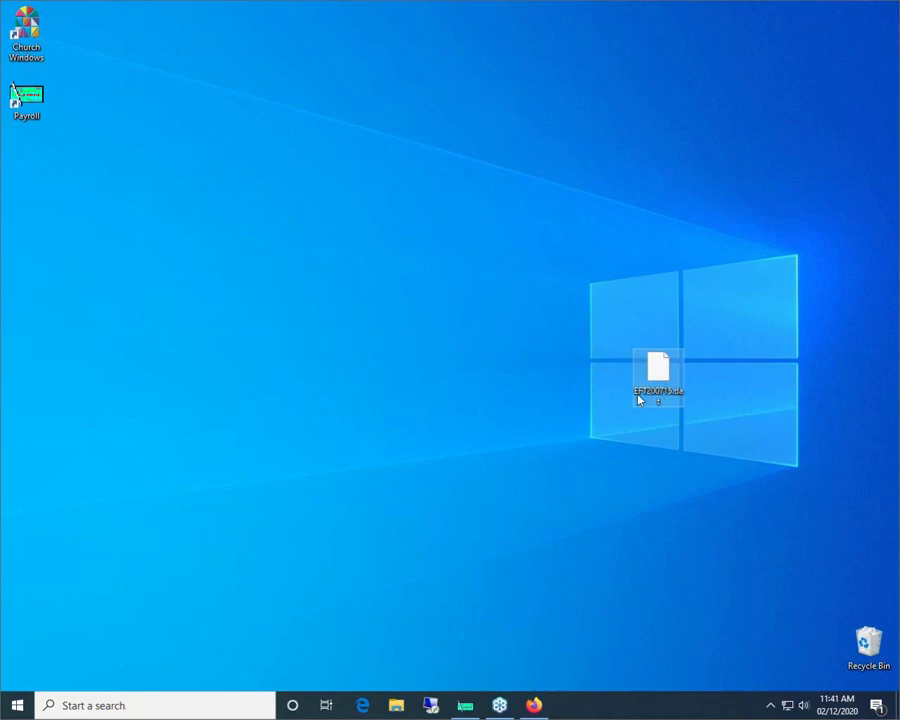
{"action": "mouse_move", "coordinate": [639, 397]}
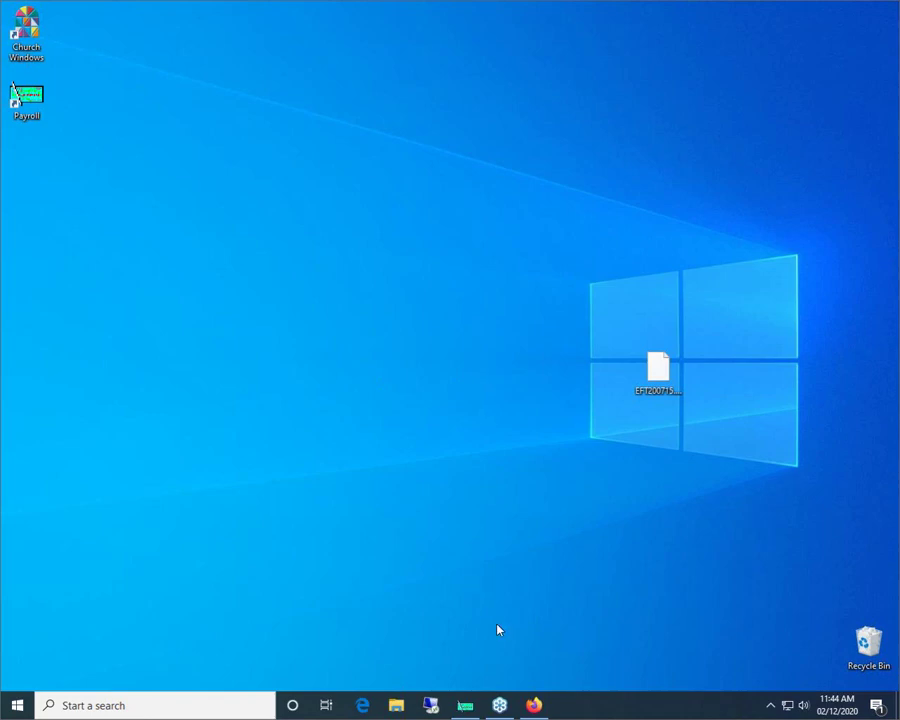
{"action": "left_click", "coordinate": [470, 707]}
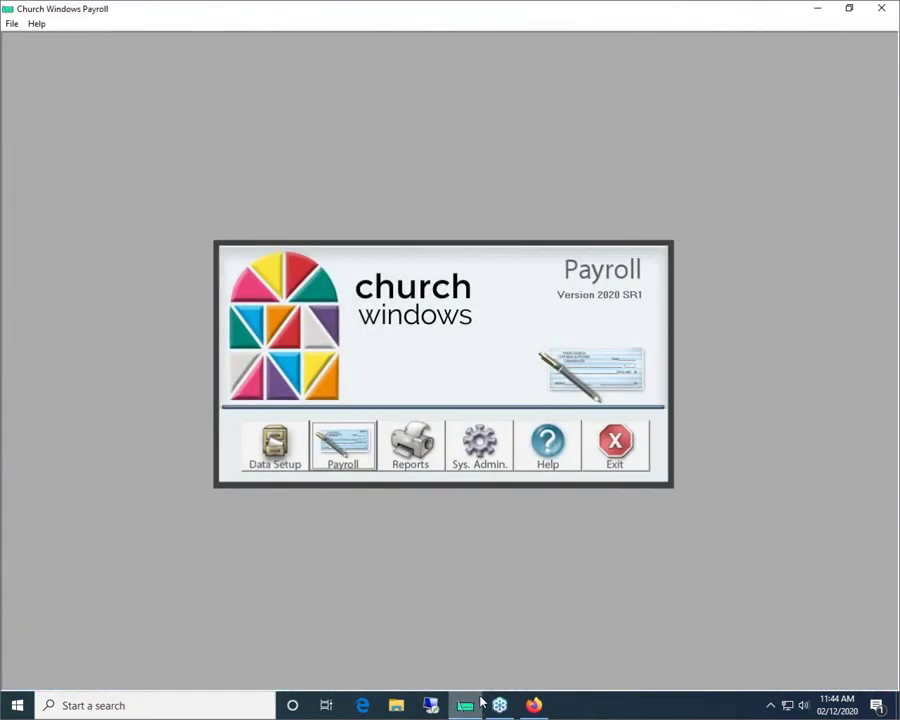
{"action": "mouse_move", "coordinate": [500, 704]}
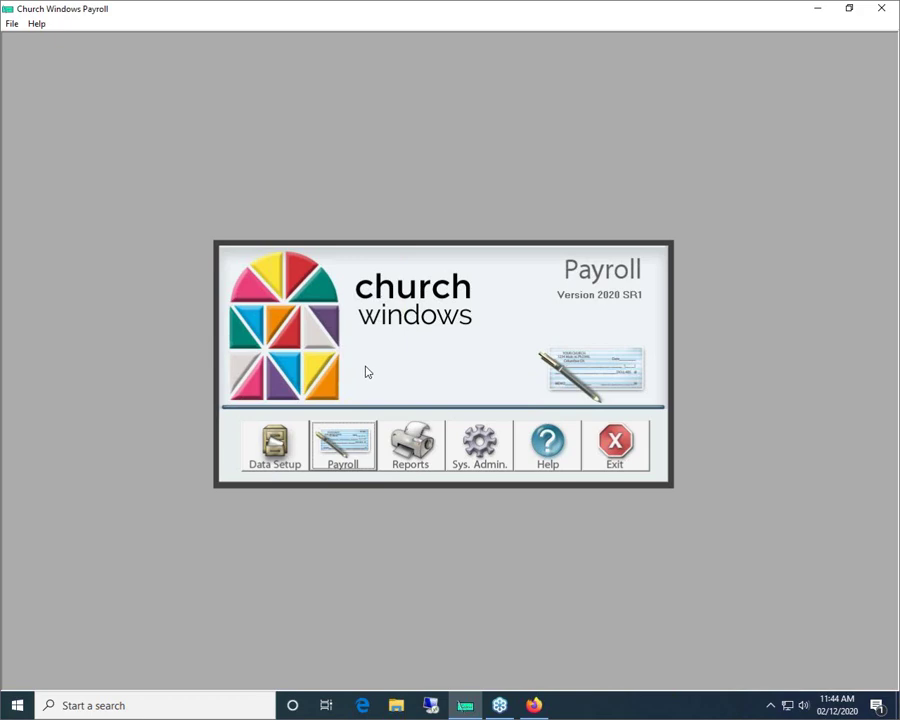
{"action": "left_click", "coordinate": [338, 465]}
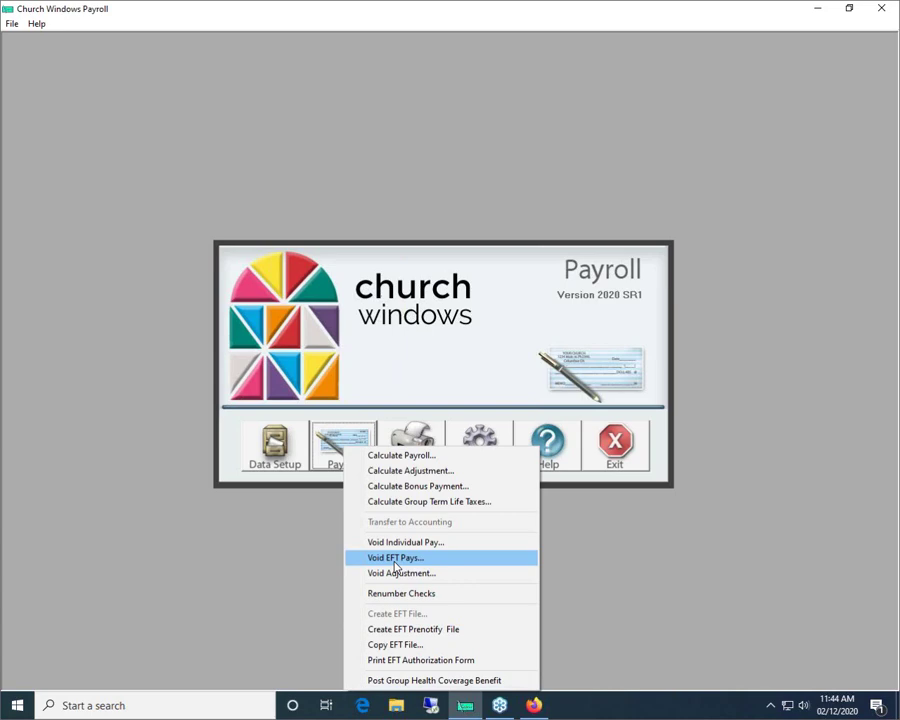
{"action": "left_click", "coordinate": [396, 566]}
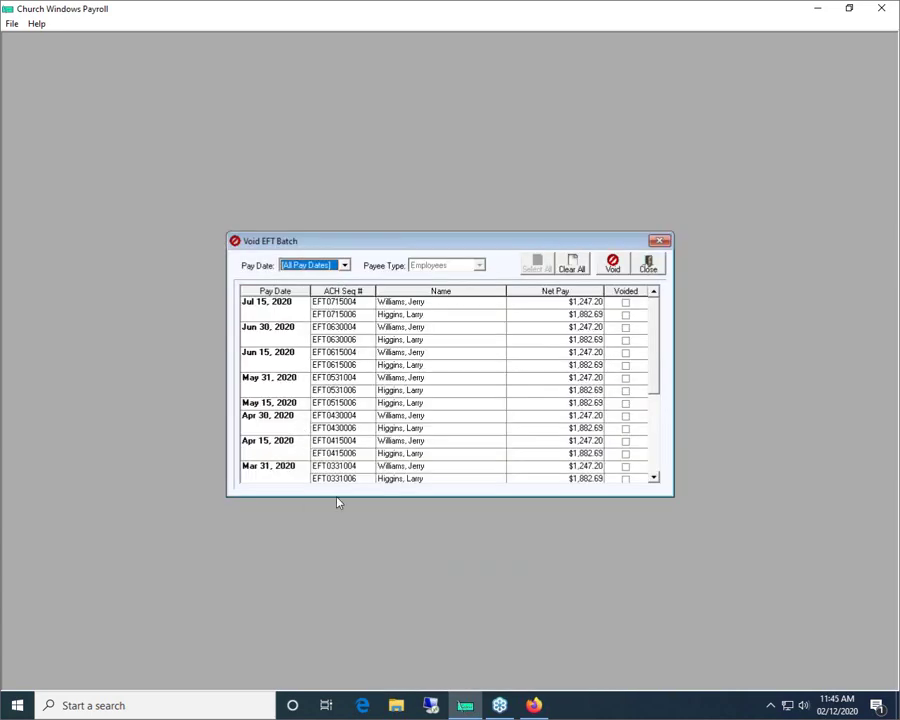
{"action": "left_click_drag", "start_coordinate": [653, 337], "coordinate": [659, 395]}
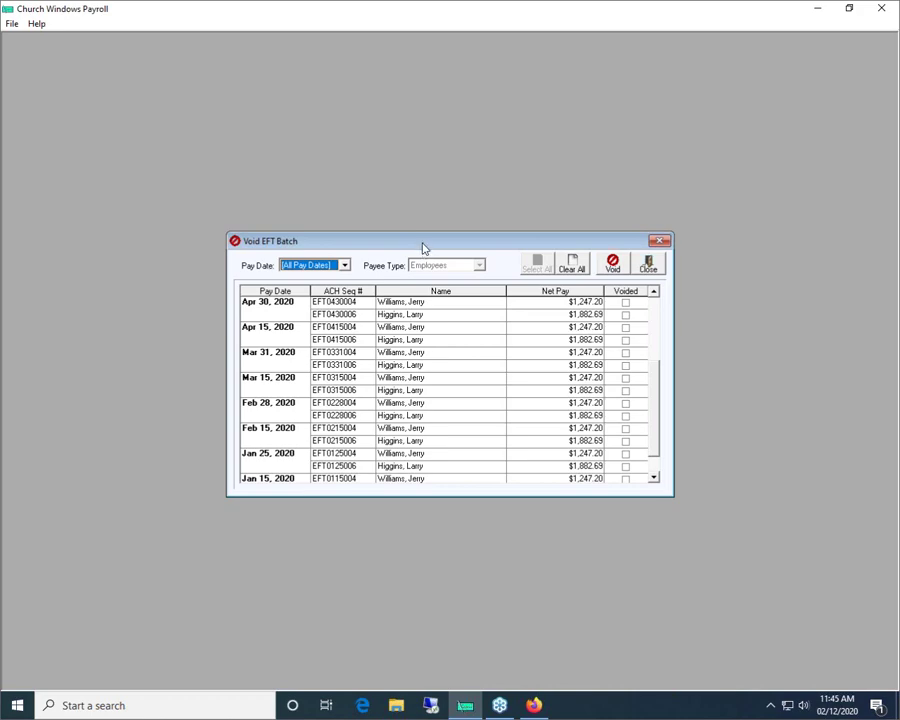
{"action": "left_click", "coordinate": [653, 291]}
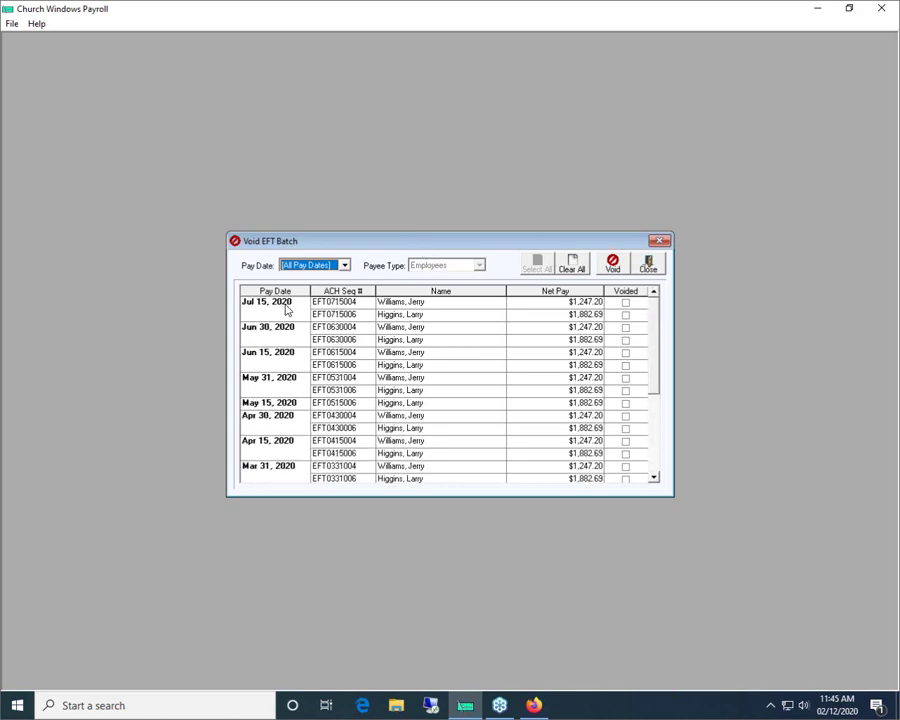
{"action": "left_click", "coordinate": [343, 265]}
{"action": "left_click", "coordinate": [316, 287]}
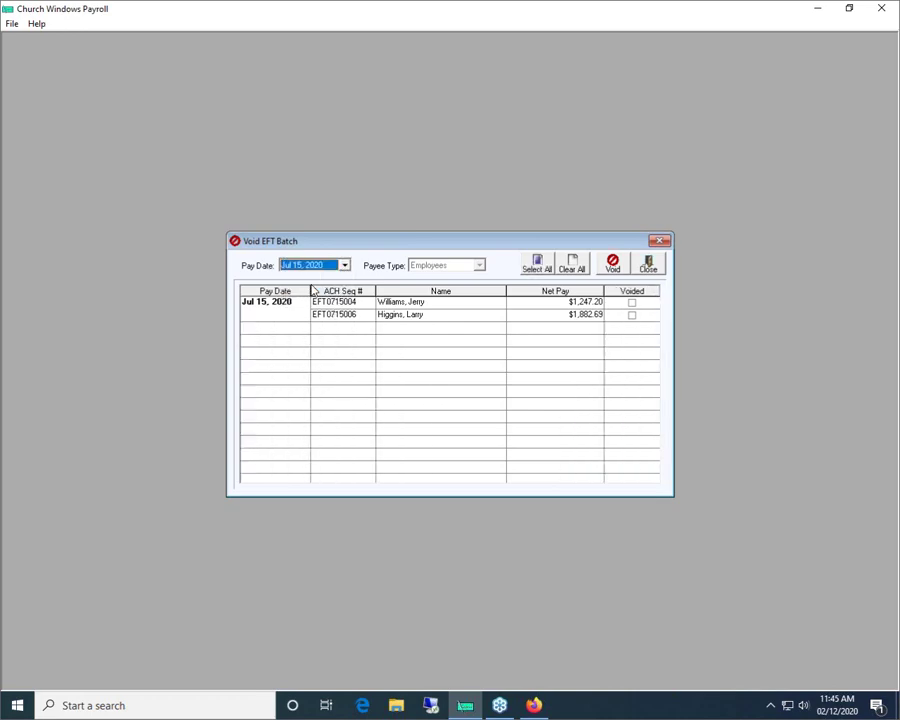
{"action": "left_click", "coordinate": [539, 265]}
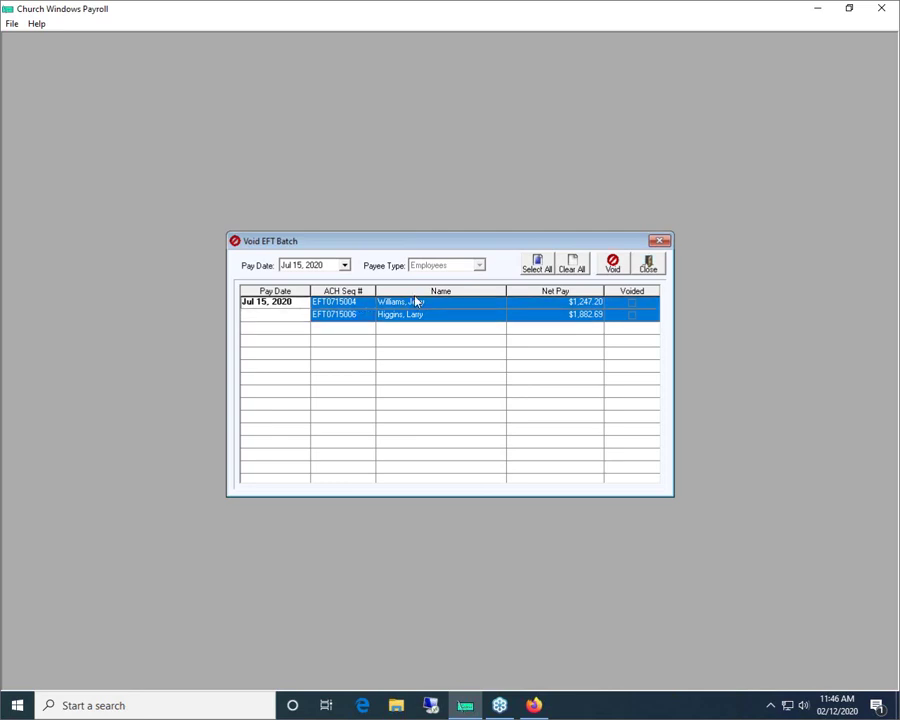
{"action": "left_click", "coordinate": [645, 263]}
- Open the Void EFT Batch list and filter it to the Jul 15, 2020 pay date
{"action": "left_click", "coordinate": [338, 445]}
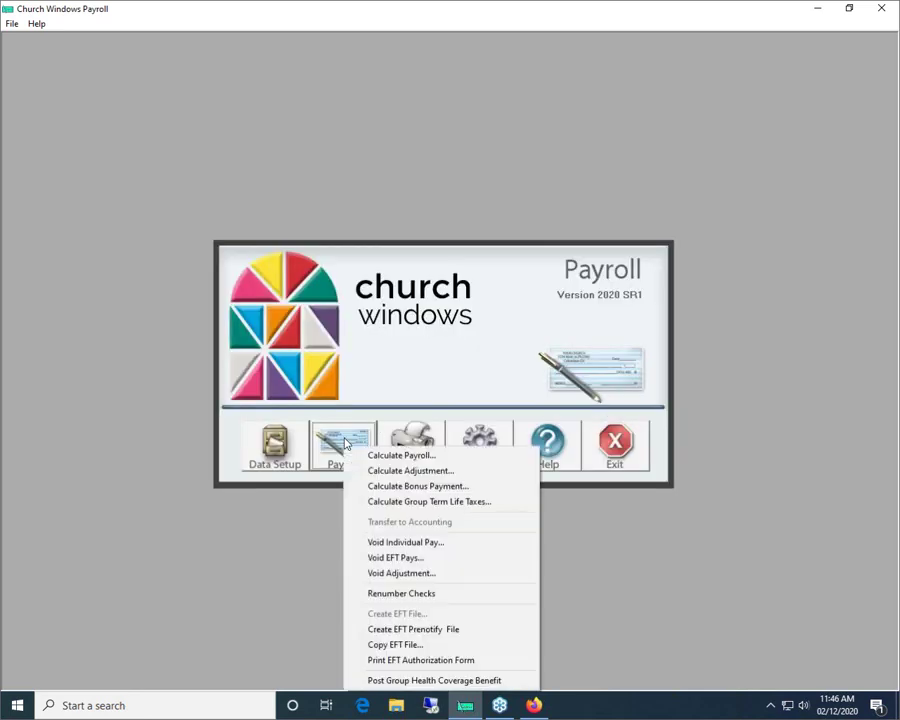
{"action": "left_click", "coordinate": [383, 557]}
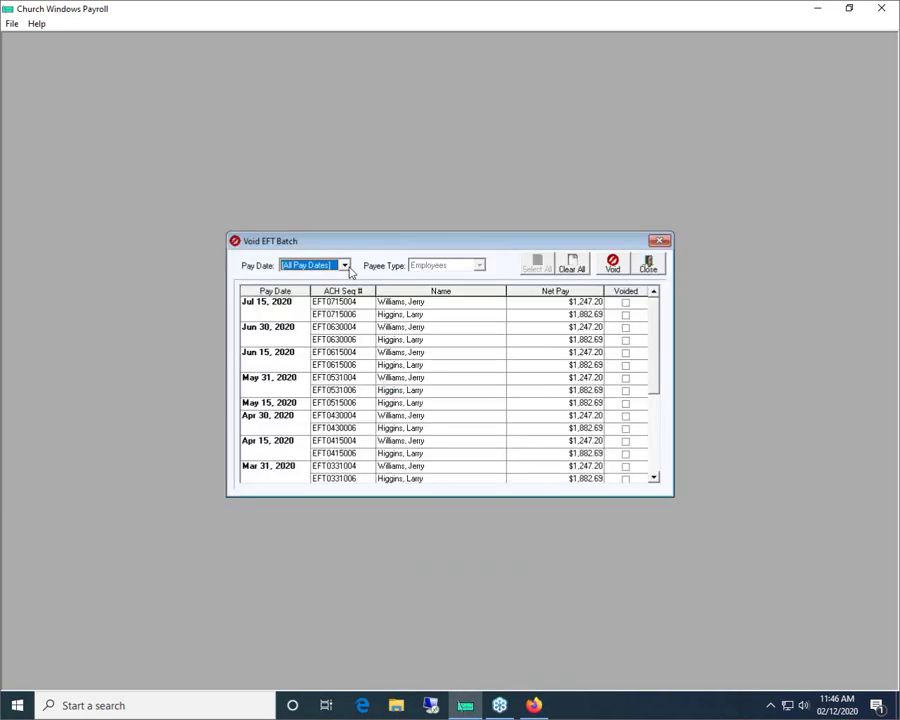
{"action": "left_click", "coordinate": [345, 266]}
{"action": "left_click", "coordinate": [308, 284]}
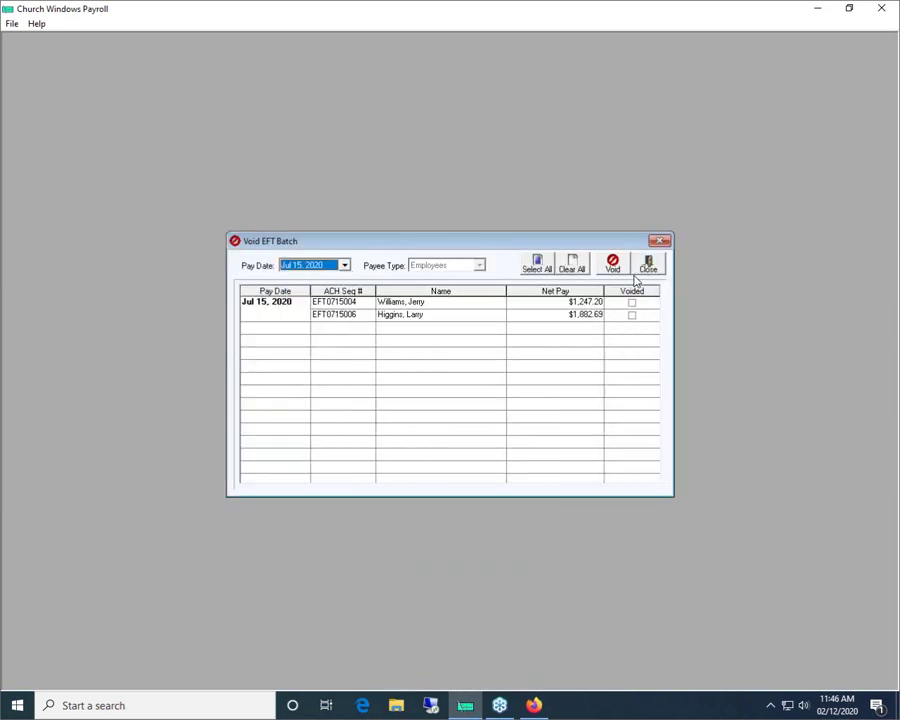
- Try to void both employees' Jul 15, 2020 EFT pays, then undo the void
{"action": "left_click", "coordinate": [617, 267]}
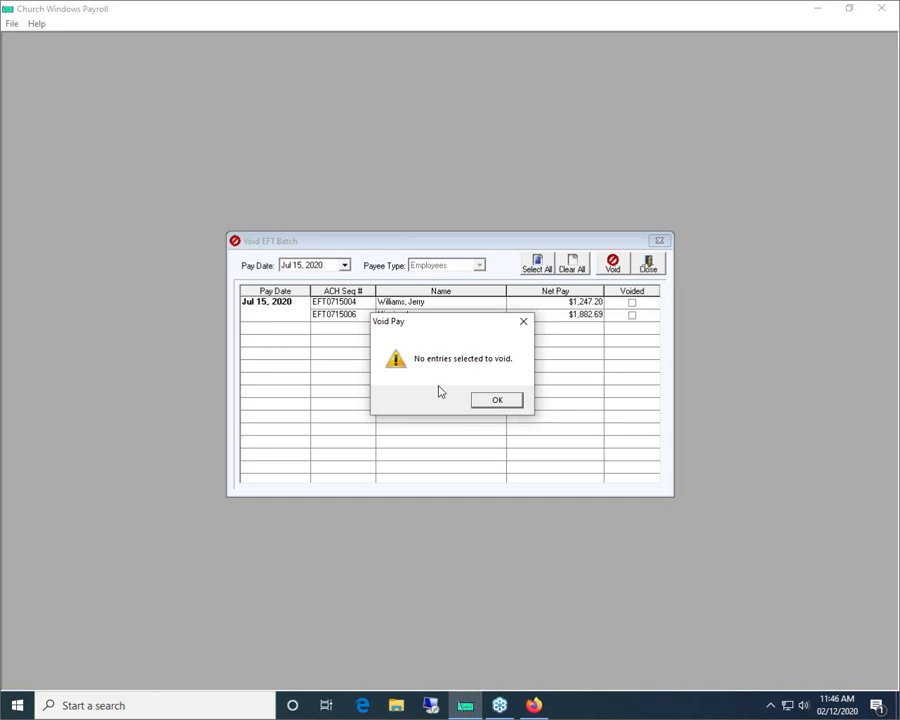
{"action": "left_click", "coordinate": [490, 402]}
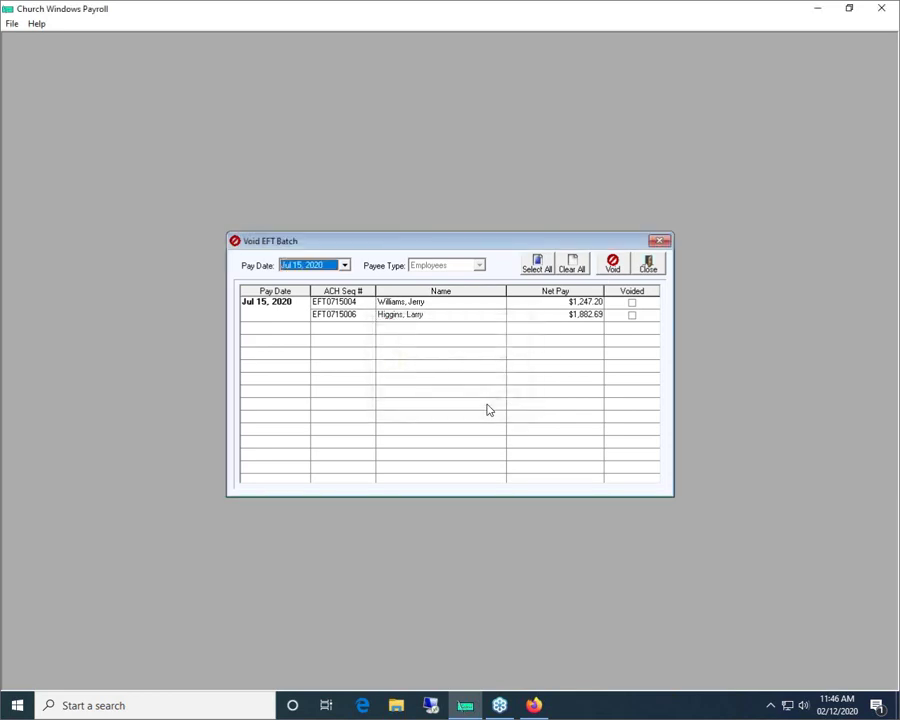
{"action": "left_click", "coordinate": [374, 314]}
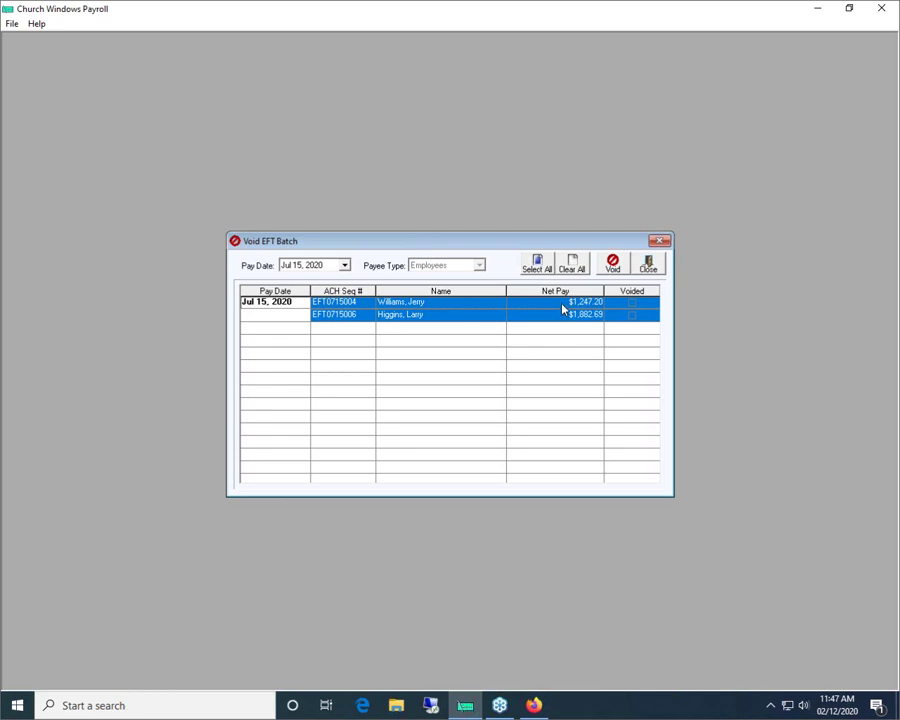
{"action": "left_click", "coordinate": [612, 263]}
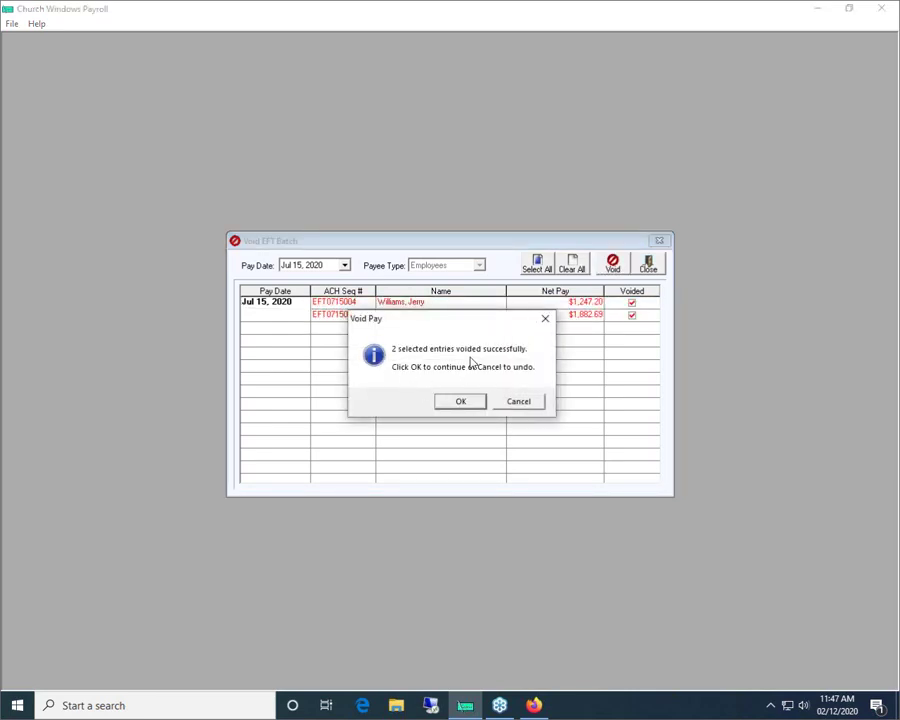
{"action": "left_click", "coordinate": [461, 403]}
{"action": "left_click", "coordinate": [524, 403]}
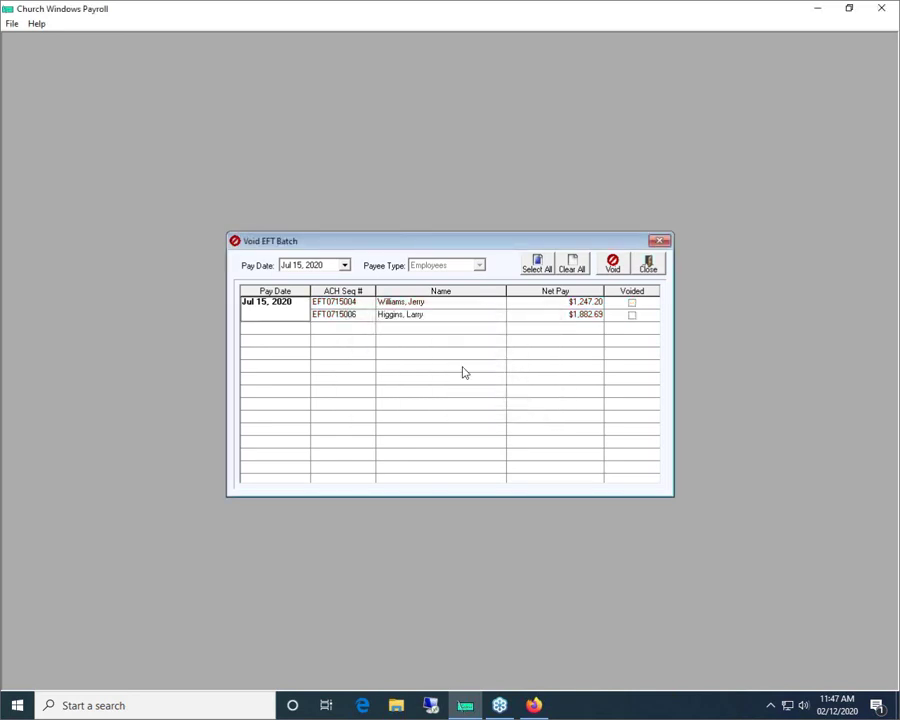
- Void both employees' Jul 15, 2020 EFT pays, reverse their transactions in Accounting, and close the Void EFT Batch list
{"action": "left_click", "coordinate": [537, 263]}
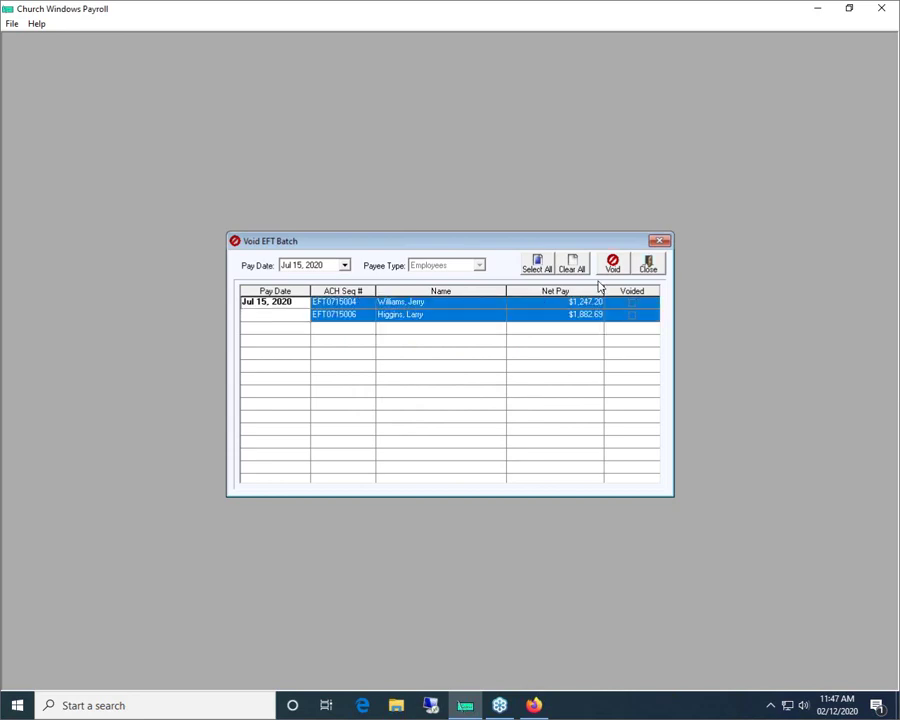
{"action": "left_click", "coordinate": [613, 265]}
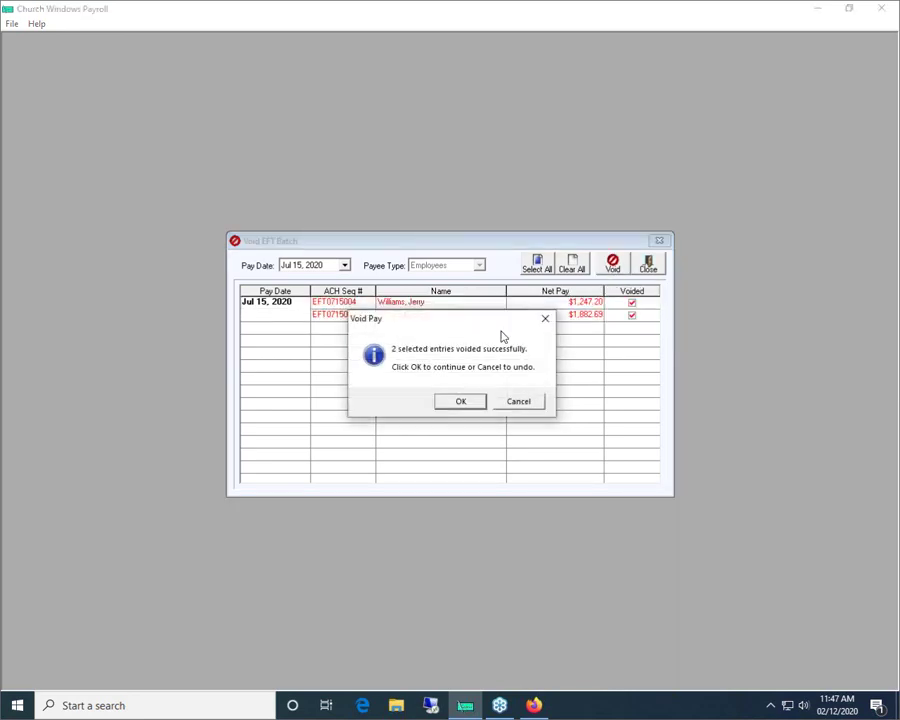
{"action": "left_click", "coordinate": [460, 400]}
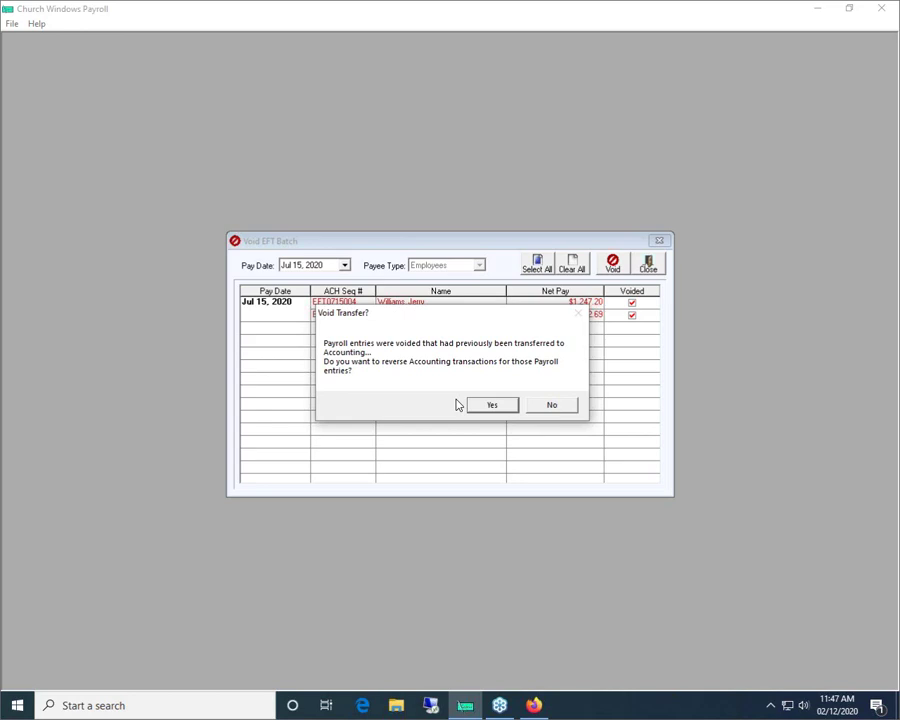
{"action": "left_click", "coordinate": [473, 402]}
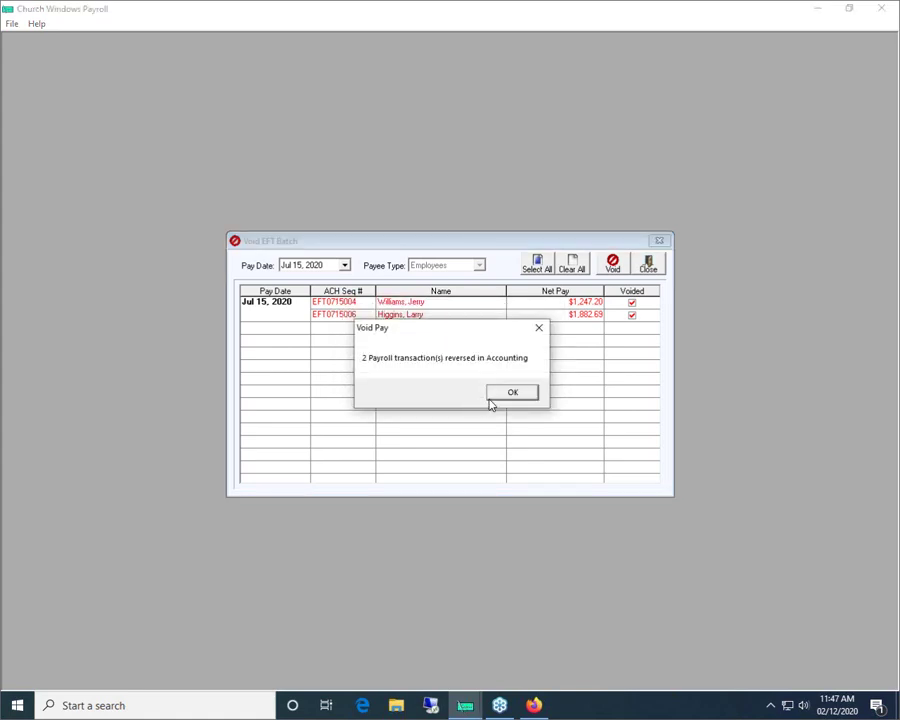
{"action": "left_click", "coordinate": [495, 398]}
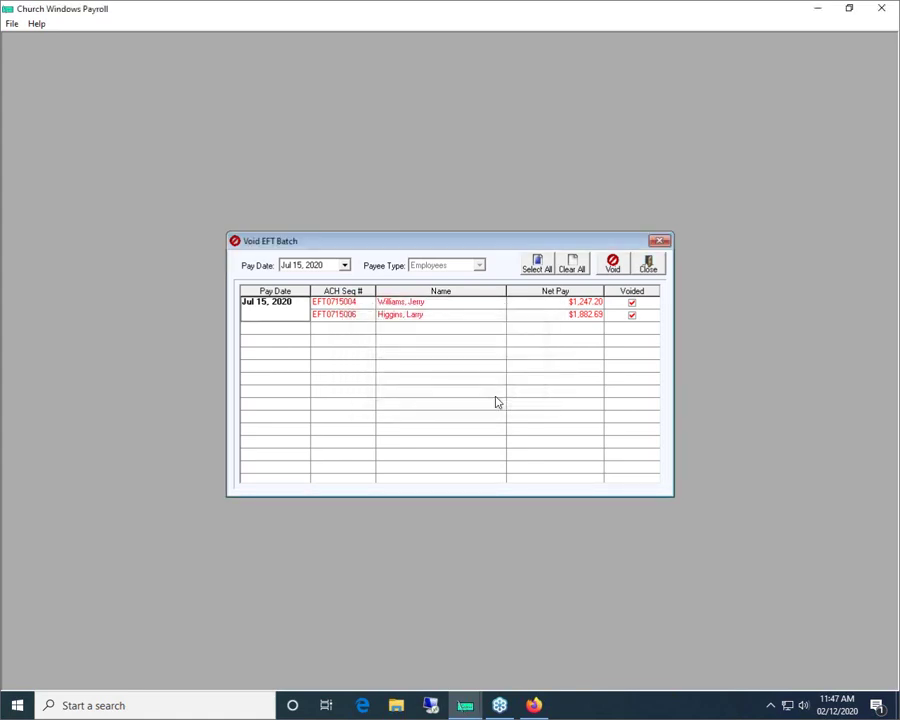
{"action": "left_click", "coordinate": [645, 270]}
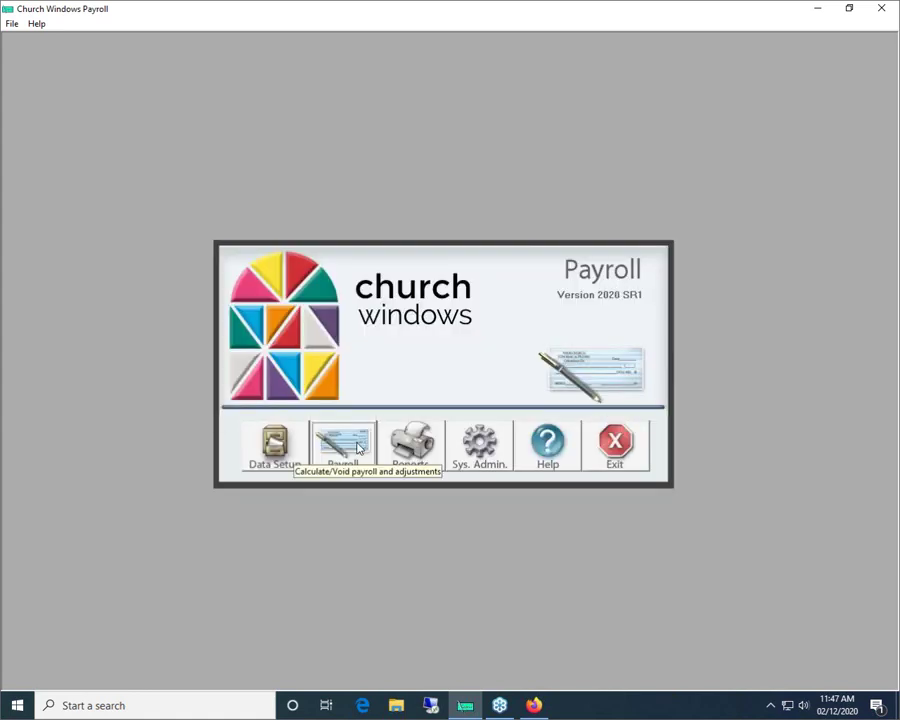
- Review the list of individual payments available for voiding, and close it without voiding any
{"action": "left_click", "coordinate": [359, 448]}
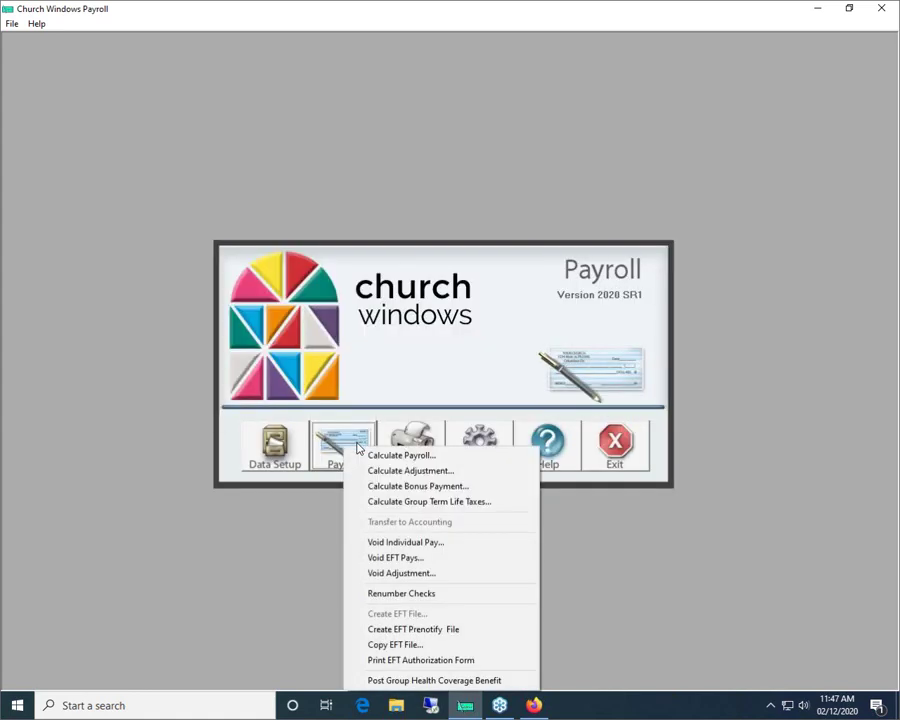
{"action": "left_click", "coordinate": [392, 542]}
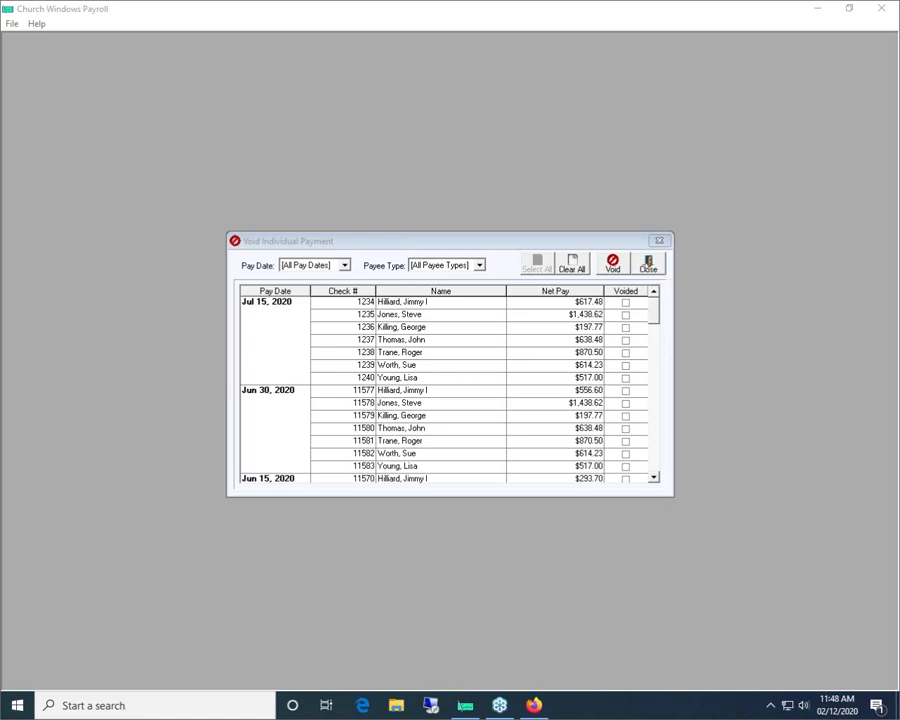
{"action": "left_click", "coordinate": [640, 264]}
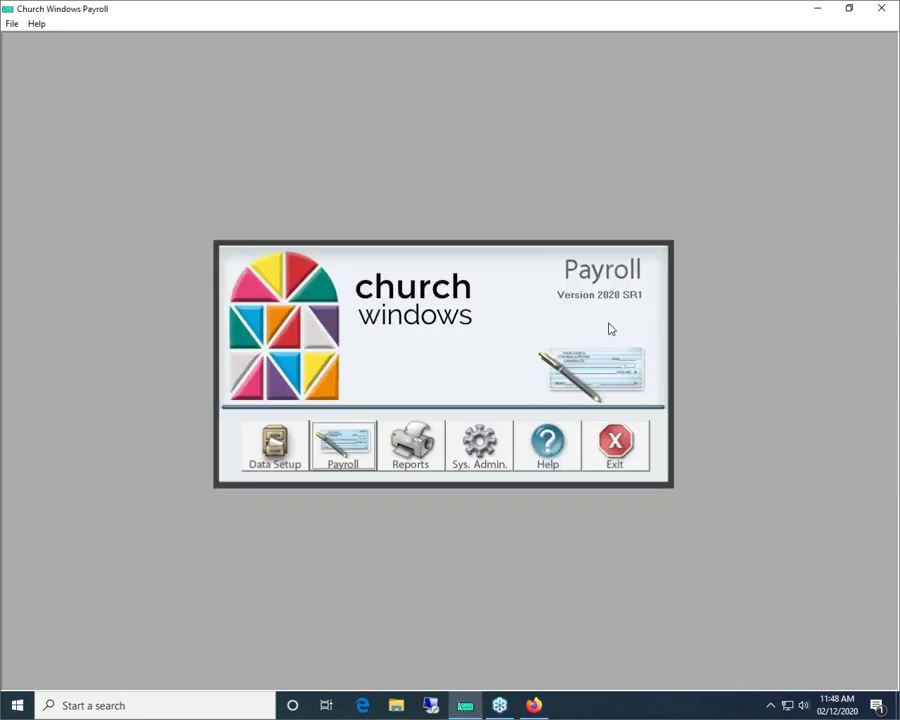